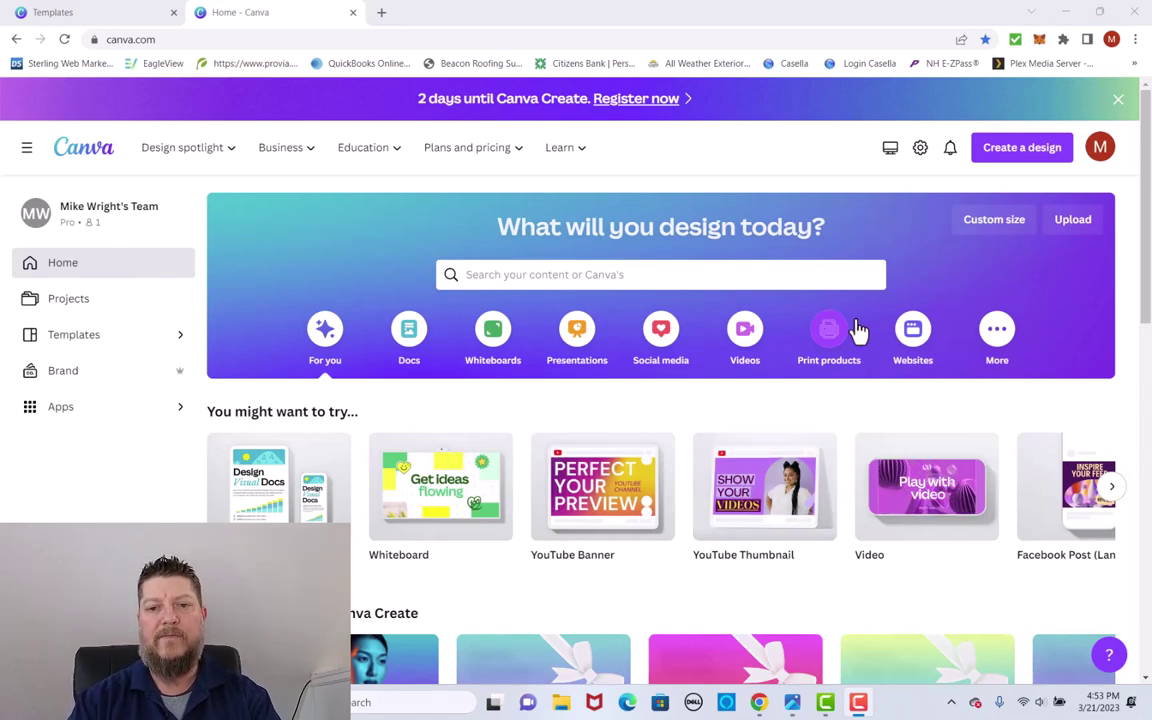
- Search the templates for "youtube thumbnail"
click(526, 274)
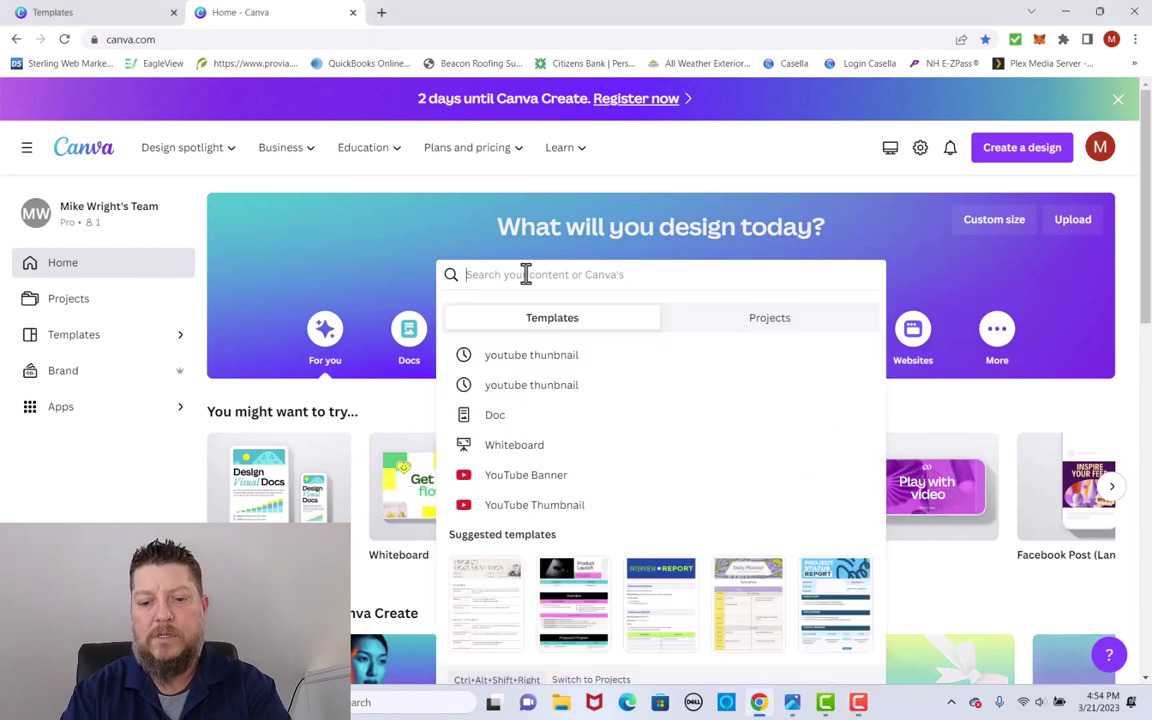
text(yout)
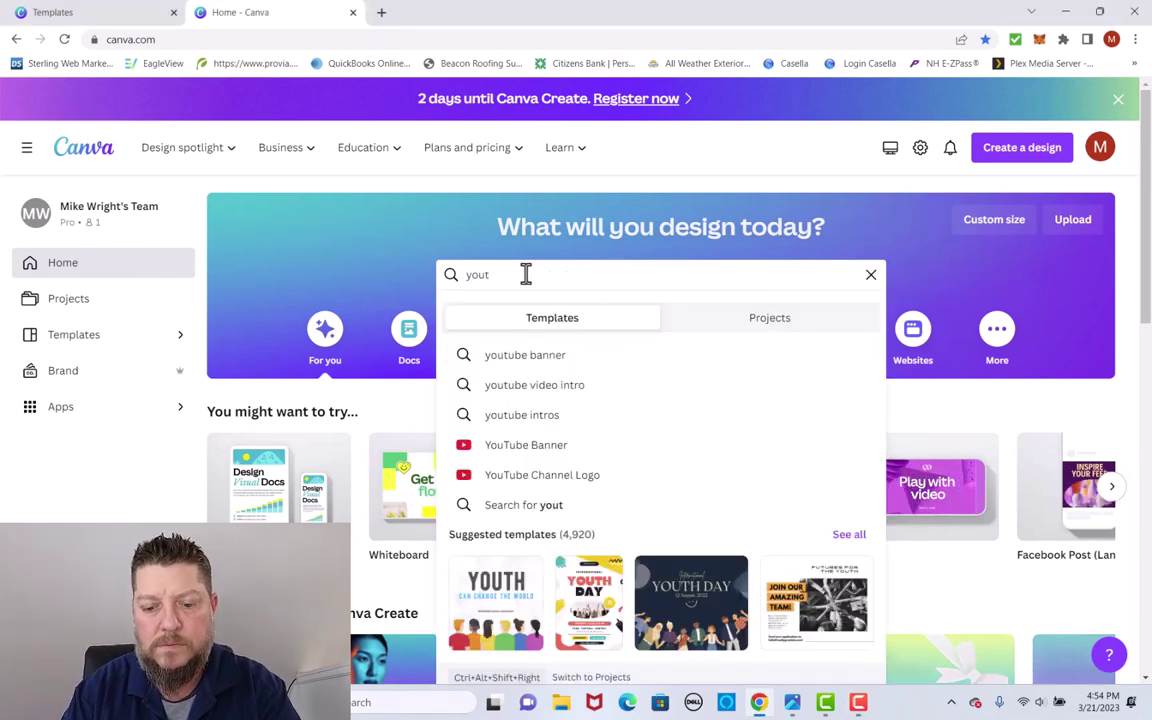
text(ube th)
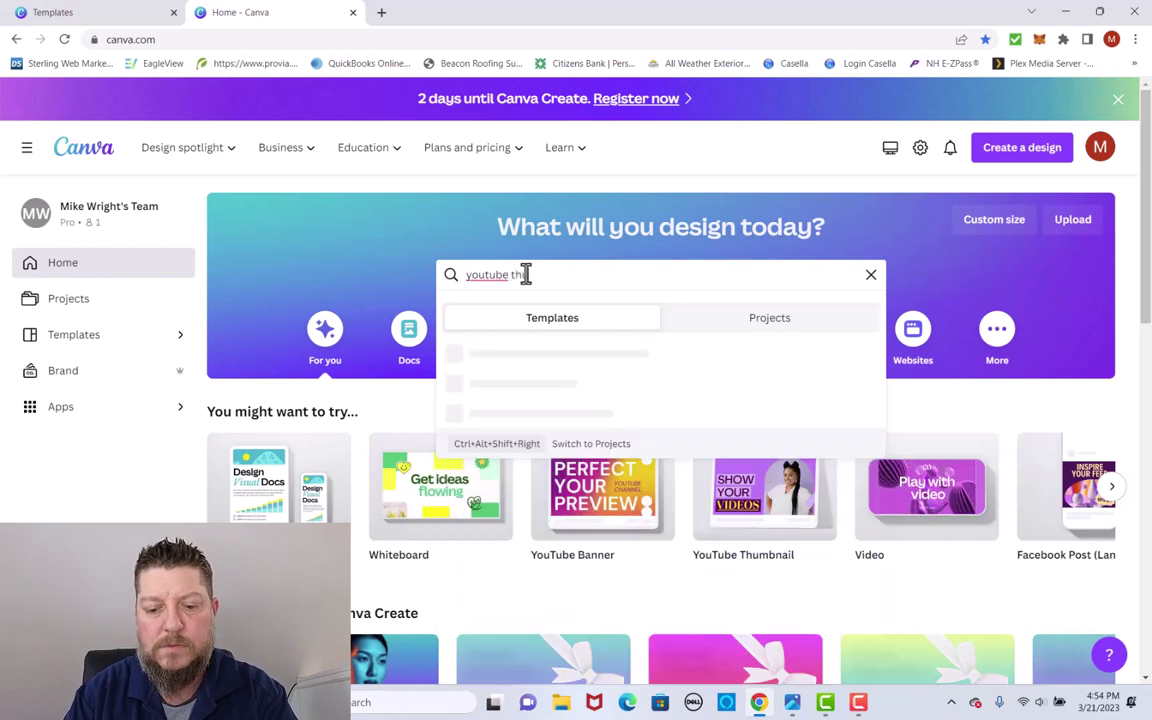
text(umbnail)
key(Return)
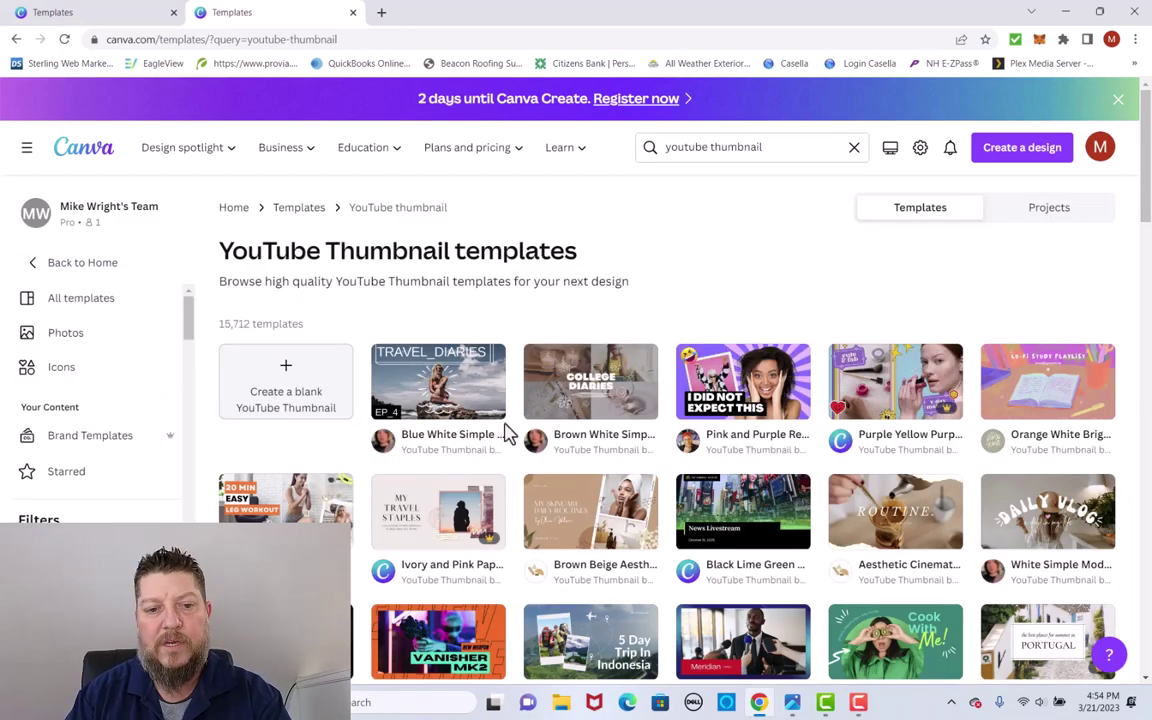
- Create a blank YouTube Thumbnail design and apply the recently used "How to Make Online Money" template to it
click(266, 394)
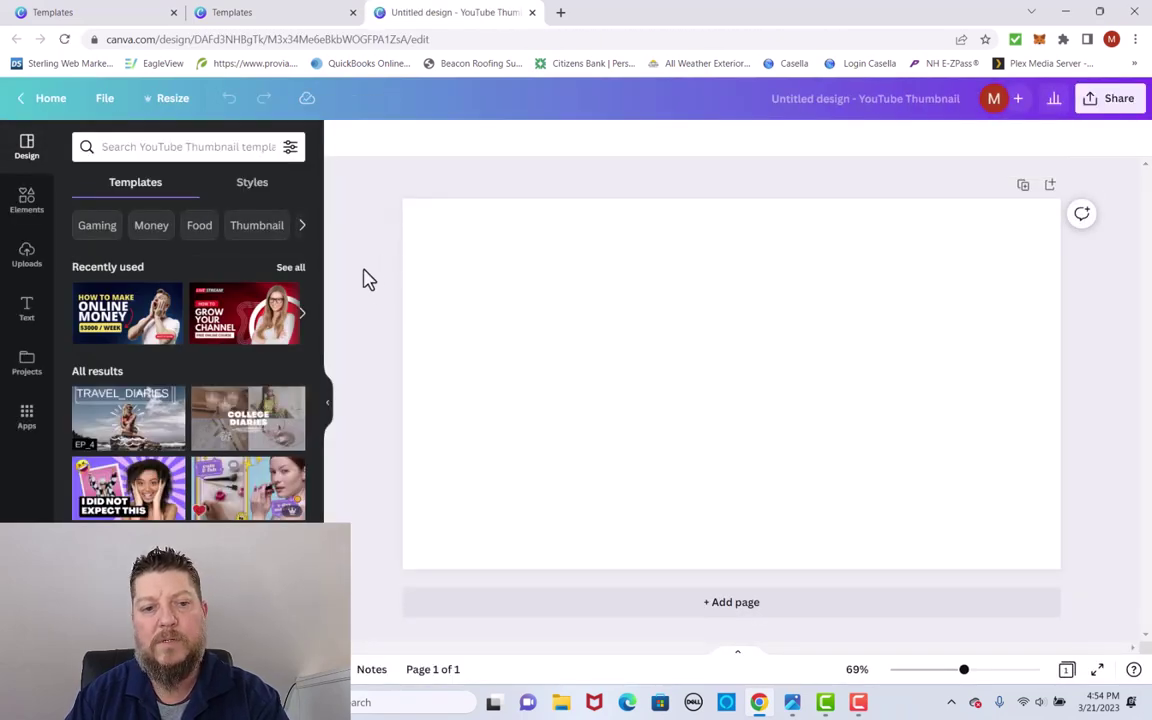
click(129, 334)
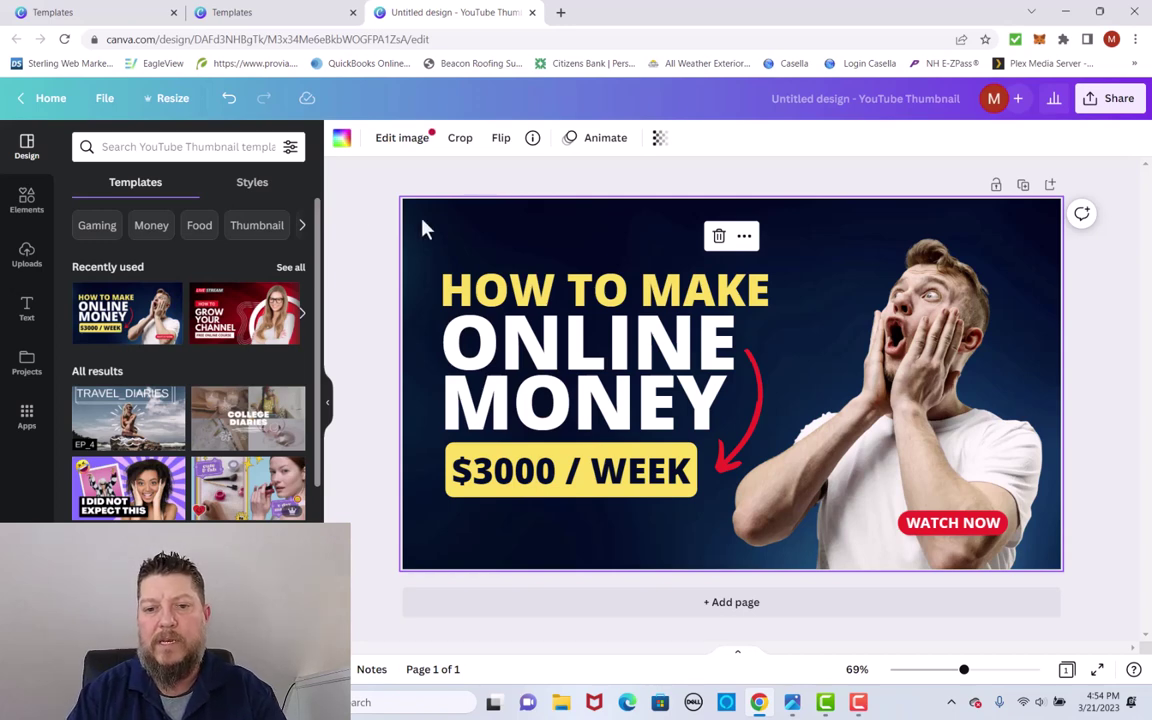
- Replace the white "ONLINE MONEY" headline text with "EFFECTIVE THUMBNAILS"
click(628, 366)
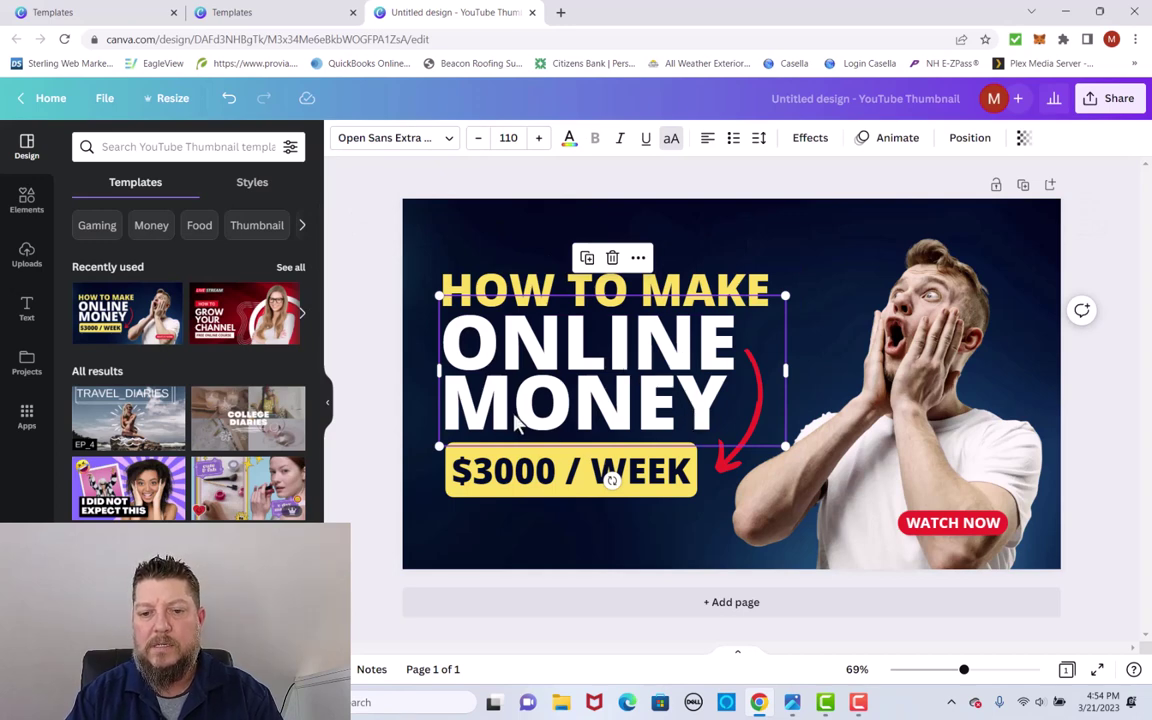
double_click(664, 391)
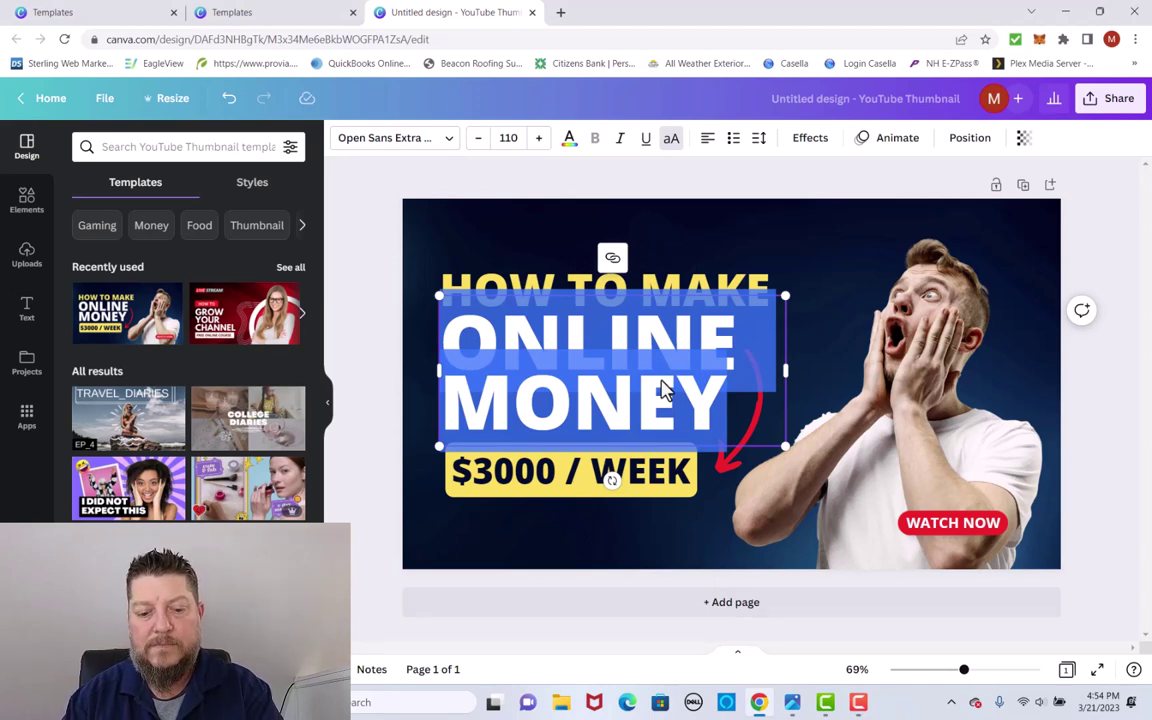
text(EFFE)
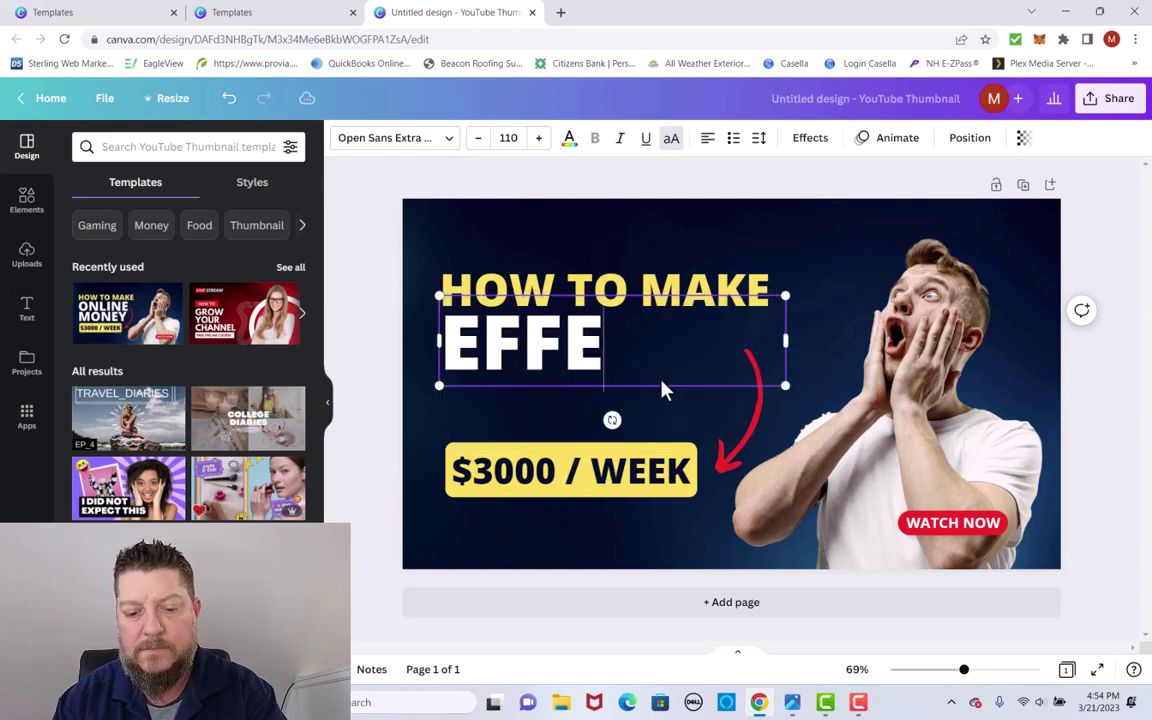
text(CTIVE)
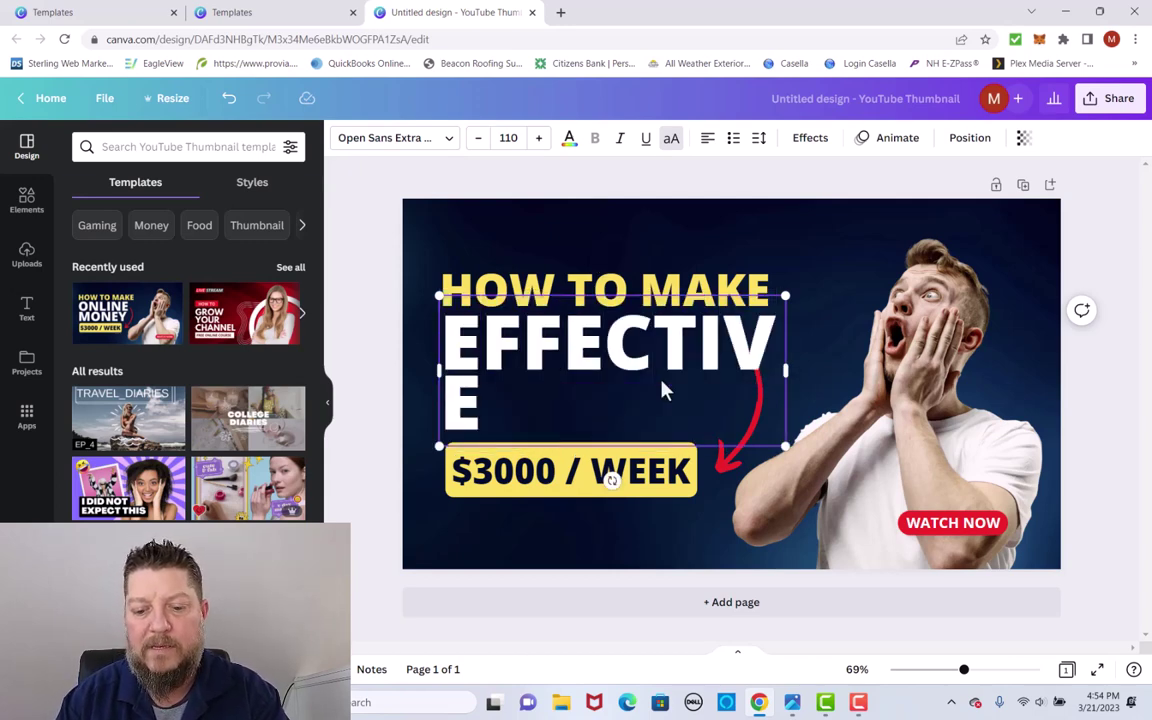
text( THUMBN)
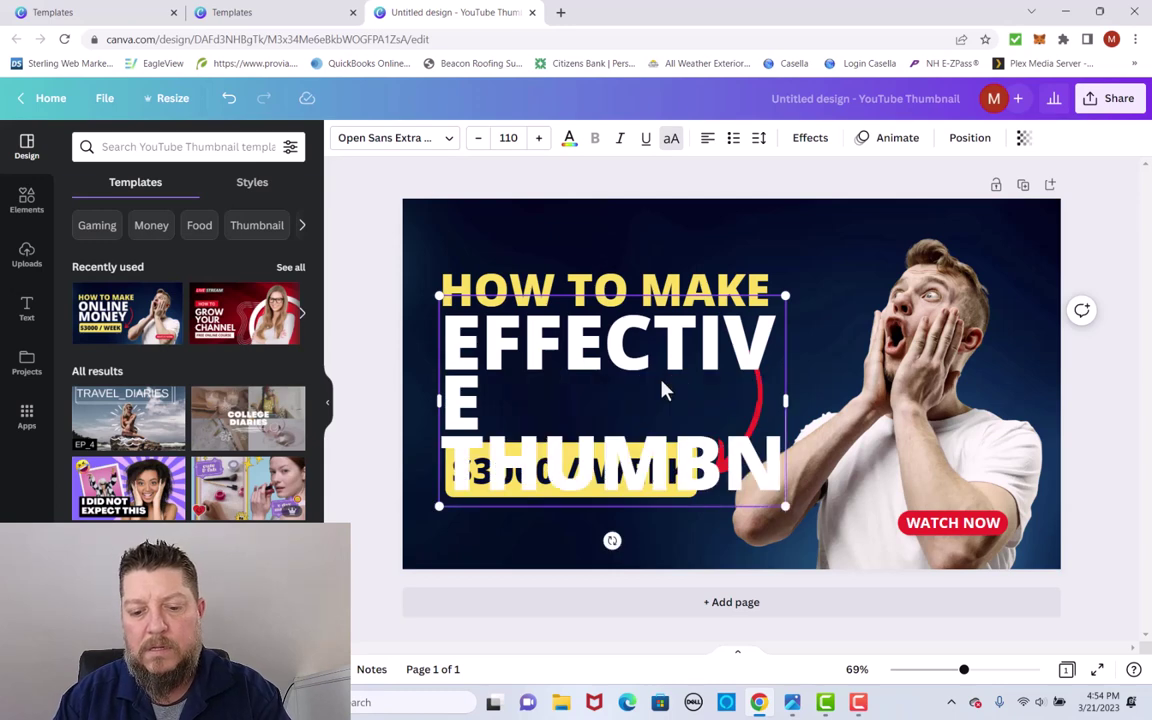
text(AILS WITH )
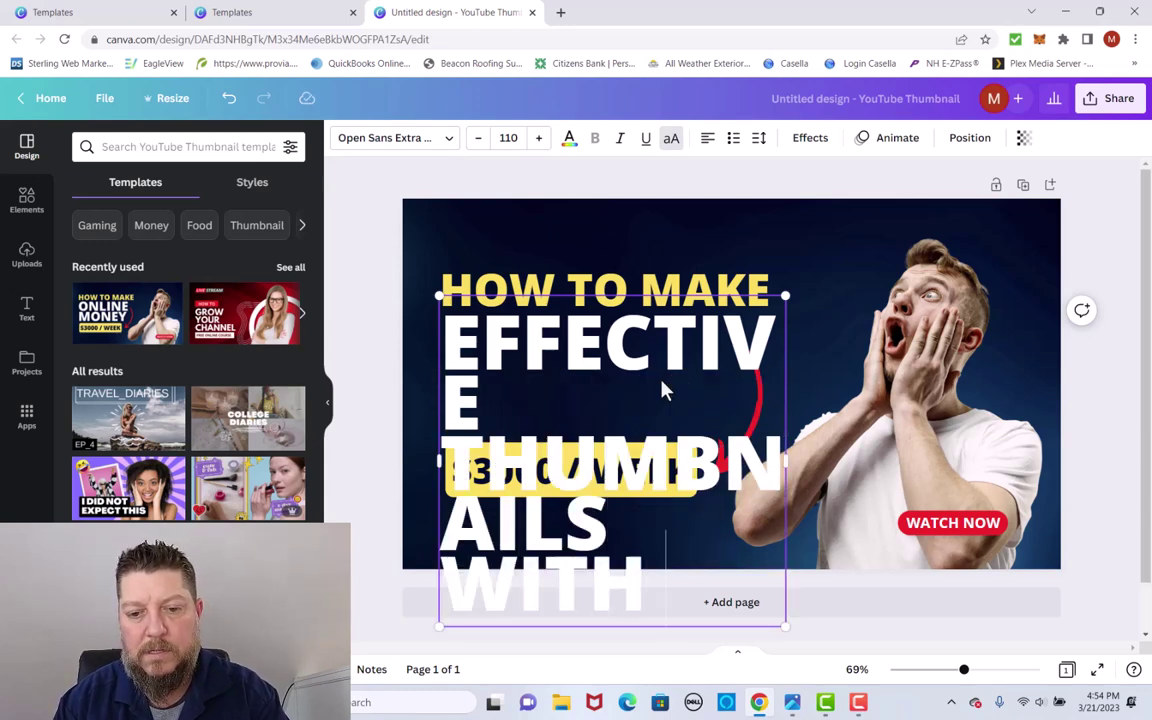
text(CA)
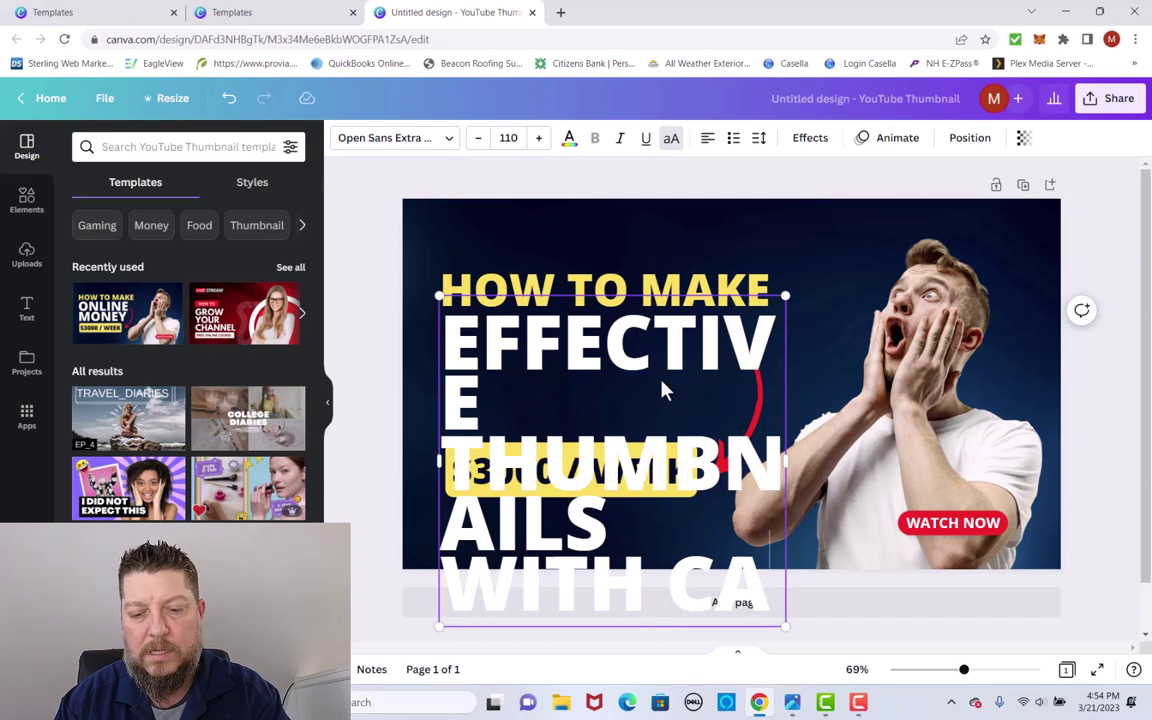
key(BackSpace)
key(BackSpace)
key(BackSpace)
key(BackSpace)
key(BackSpace)
key(BackSpace)
key(BackSpace)
key(BackSpace)
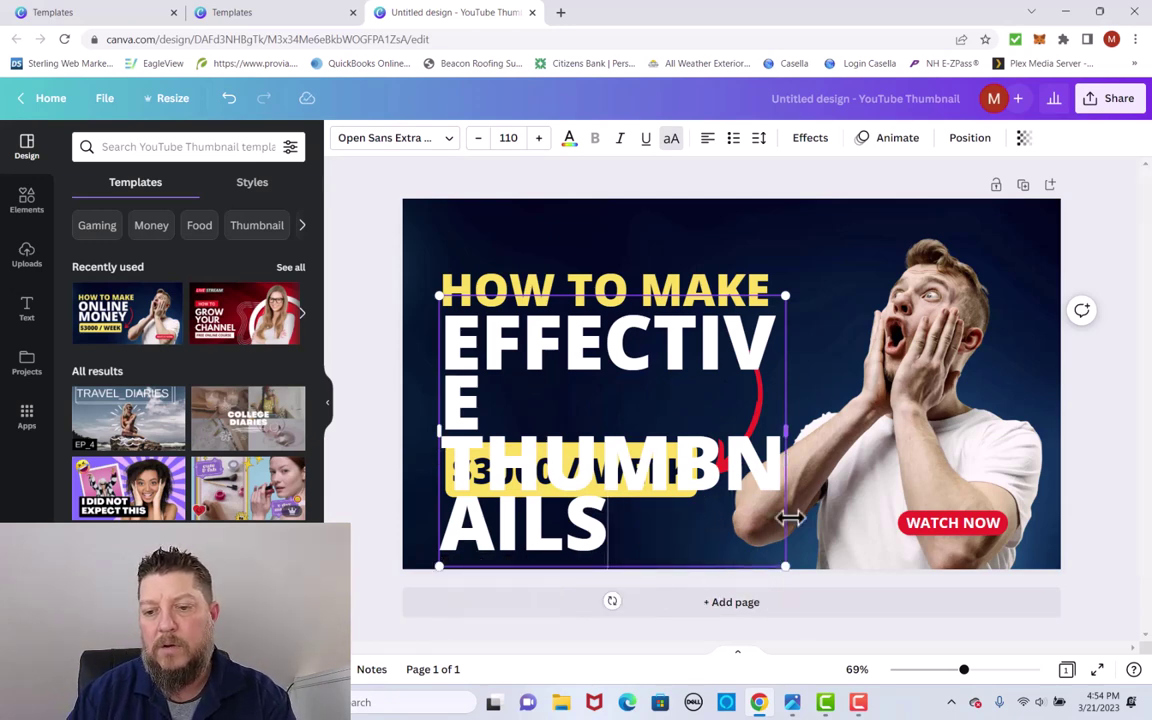
- Shrink the white headline to a font size of about 52.8 and move it down, clear of the "HOW TO MAKE" line
drag(781, 563, 697, 356)
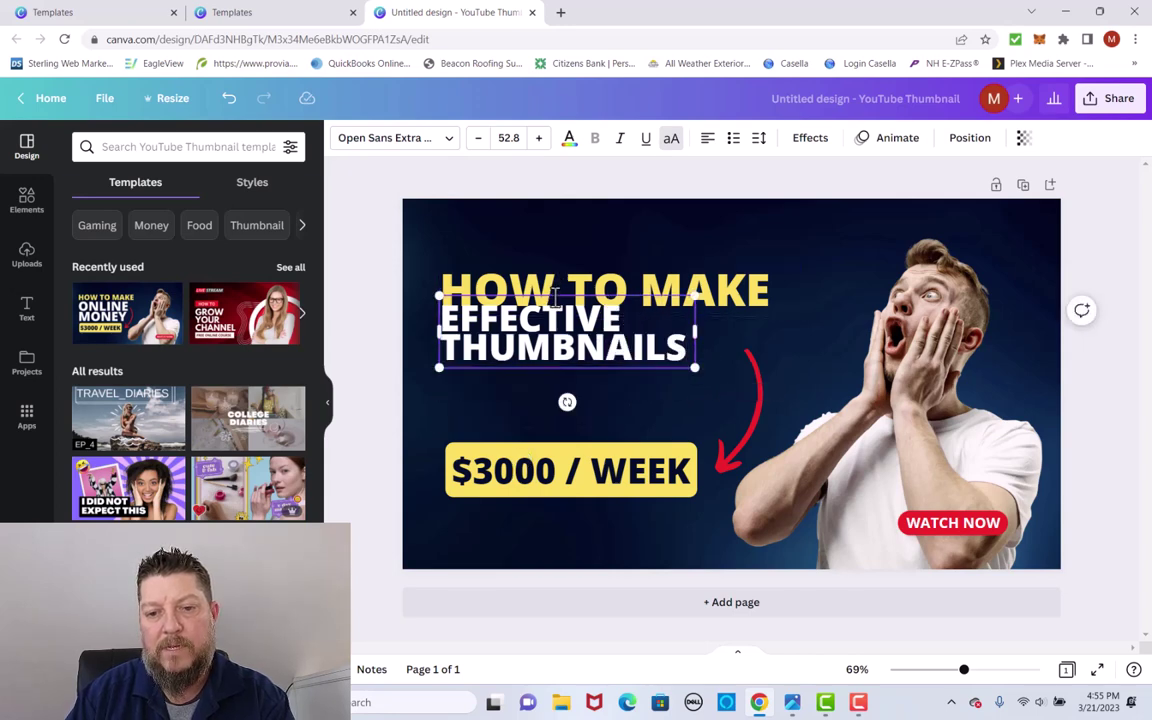
drag(550, 294, 558, 327)
click(603, 477)
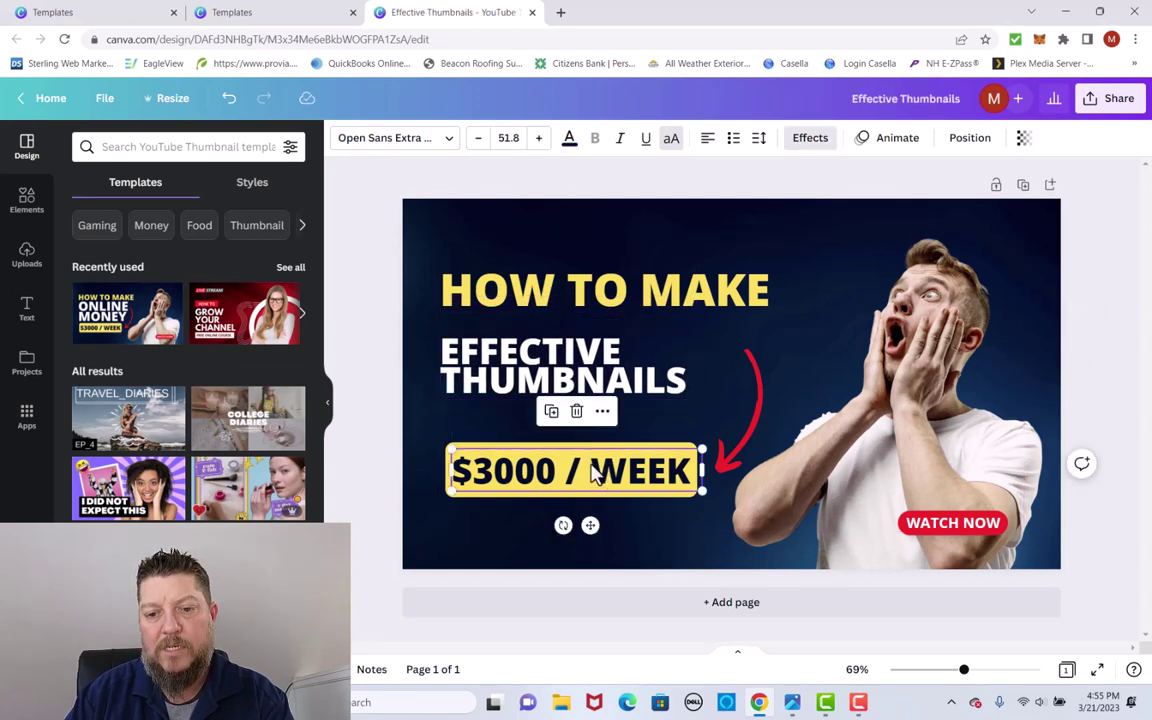
double_click(680, 477)
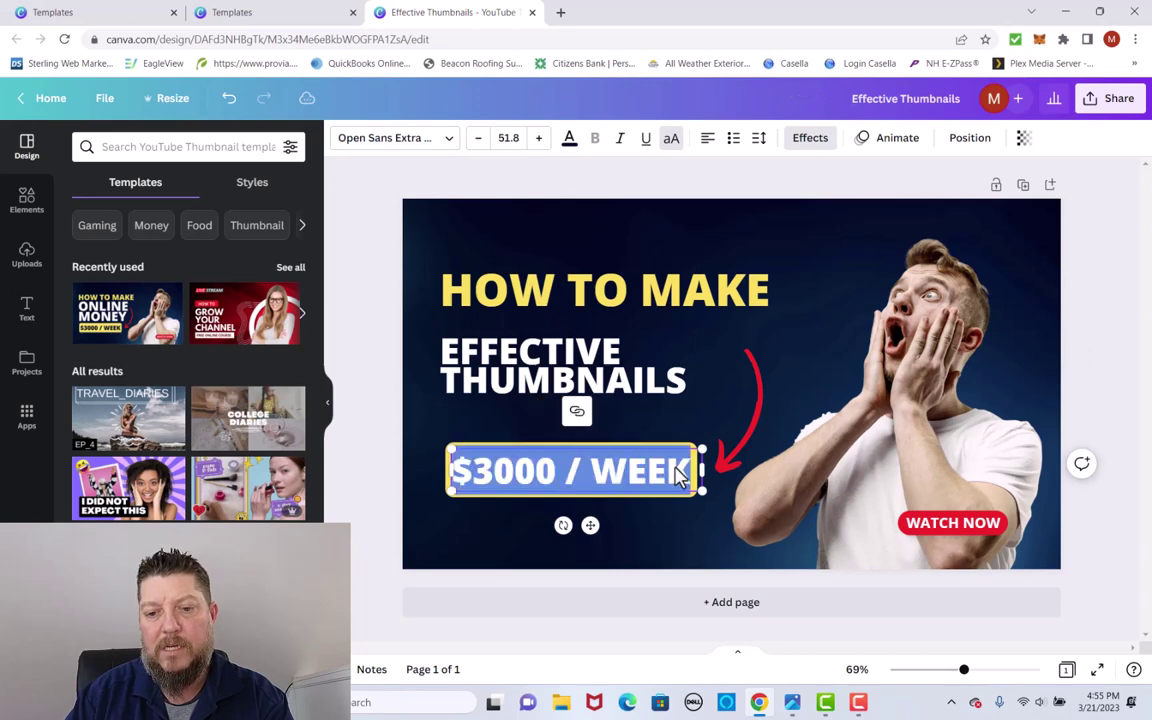
key(BackSpace)
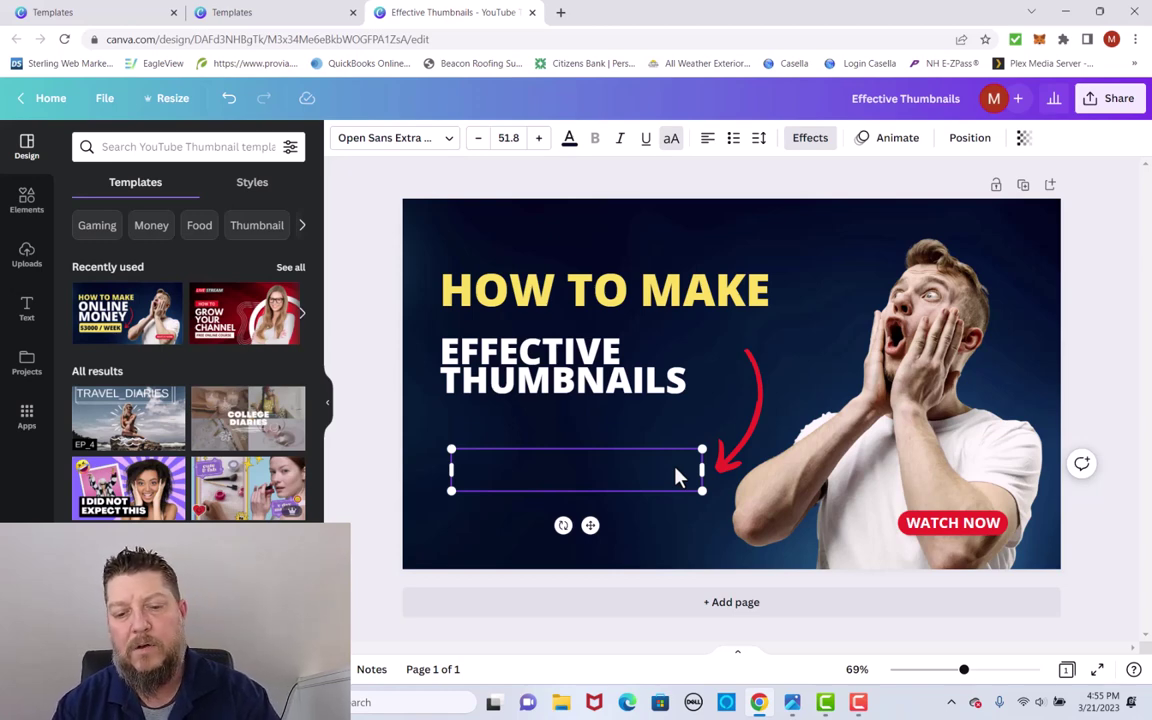
key(ctrl+z)
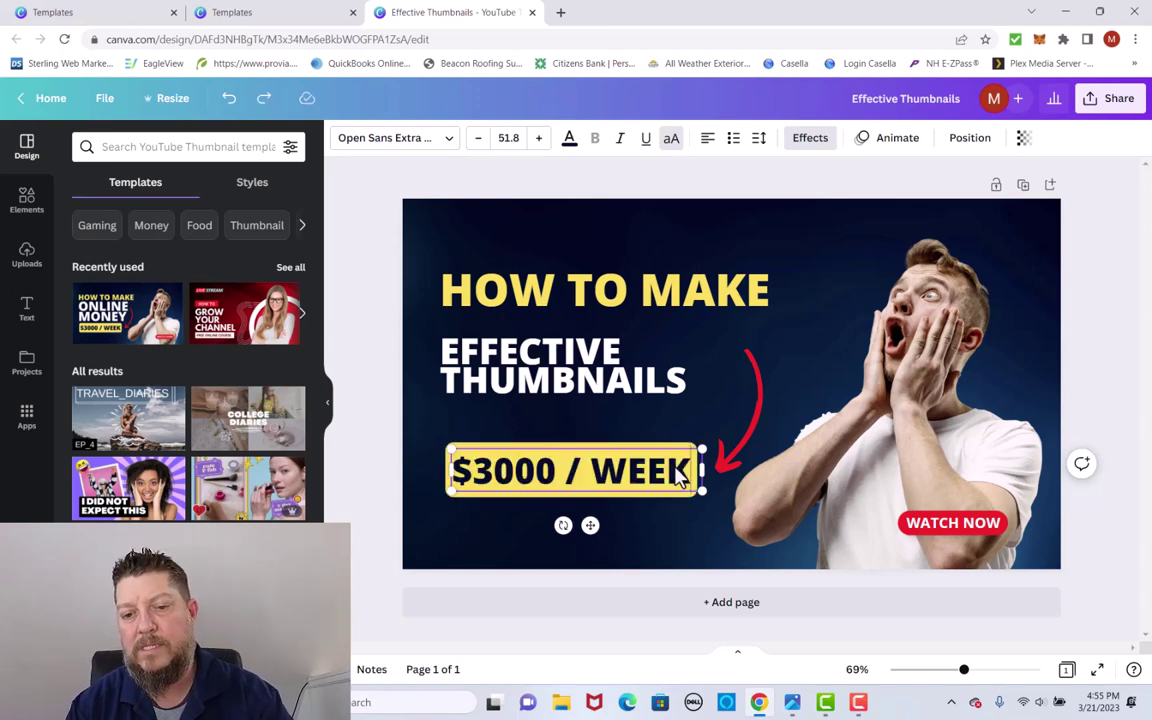
- Replace the "$3000 / WEEK" text in the yellow label with "WITH CANVA"
double_click(622, 470)
key(BackSpace)
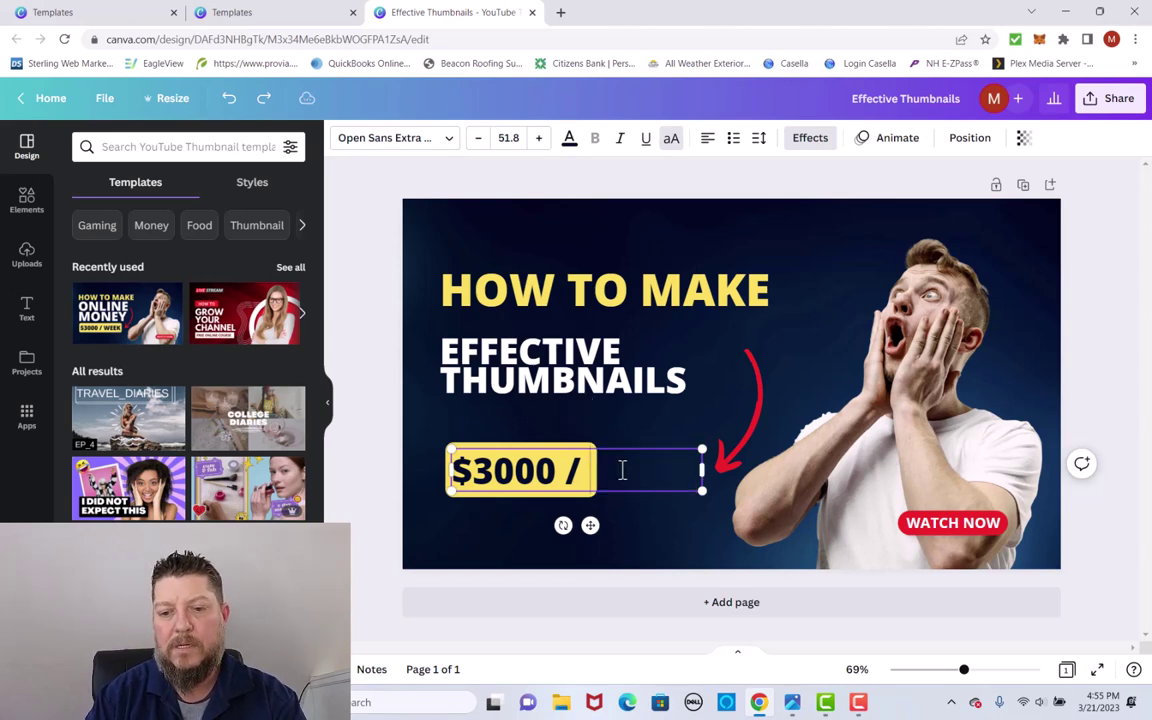
double_click(530, 470)
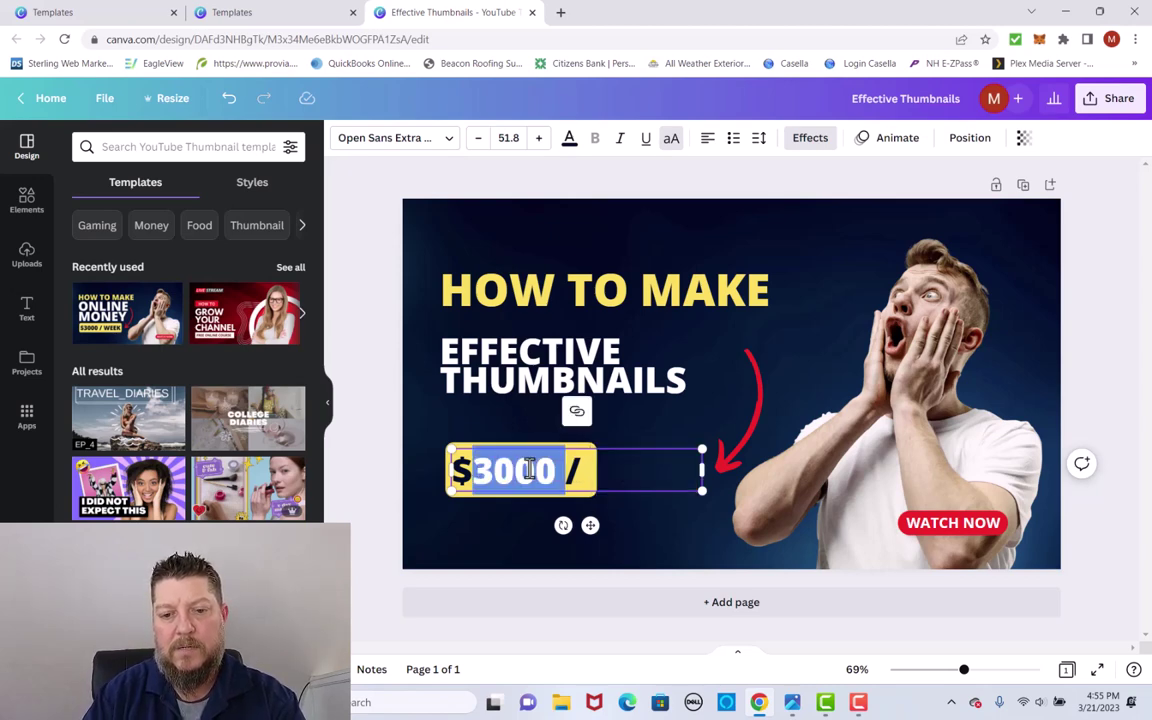
key(BackSpace)
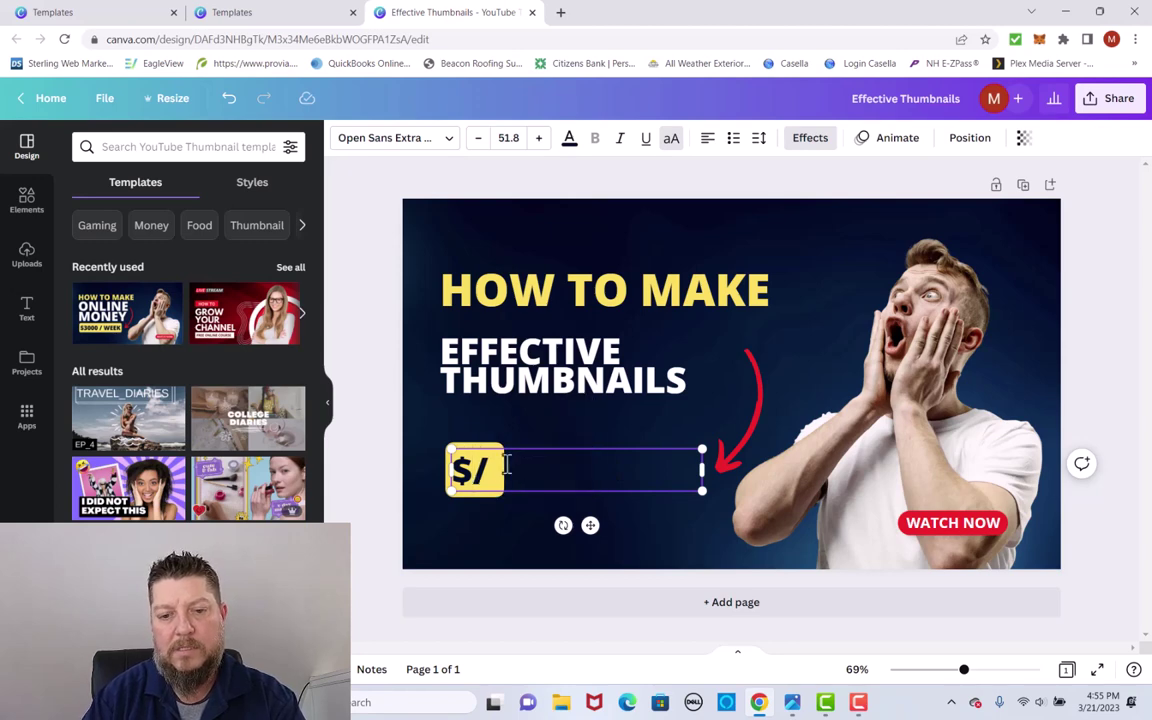
double_click(484, 471)
key(BackSpace)
key(BackSpace)
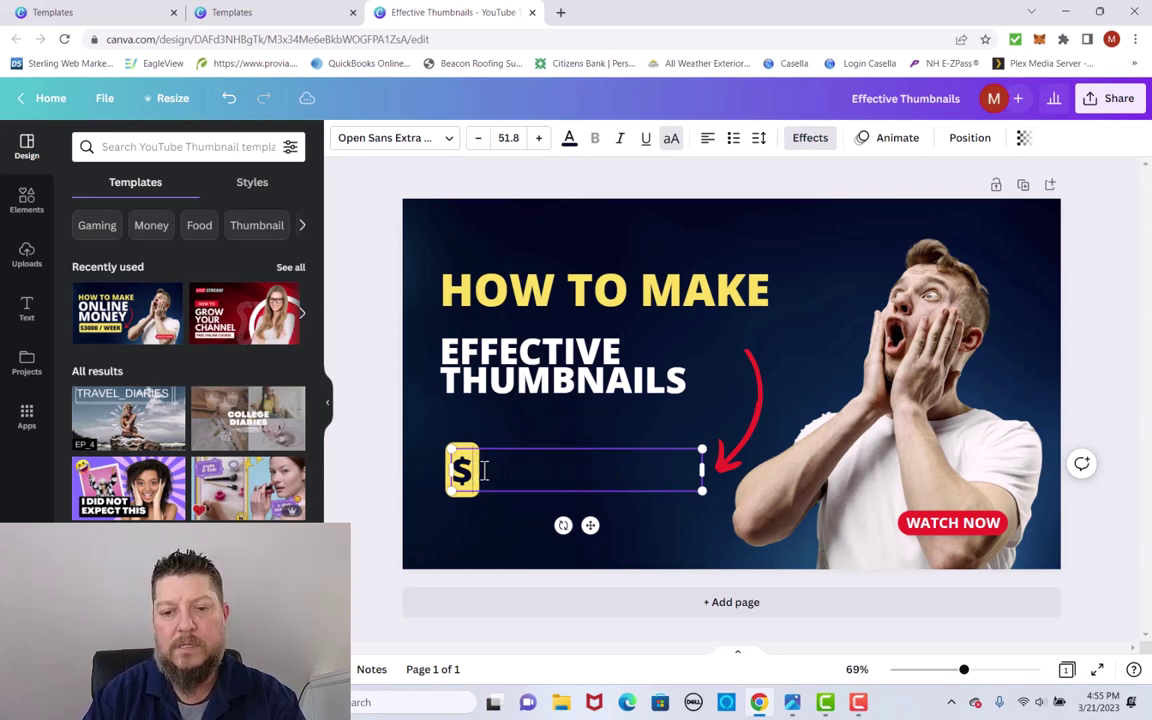
text(W)
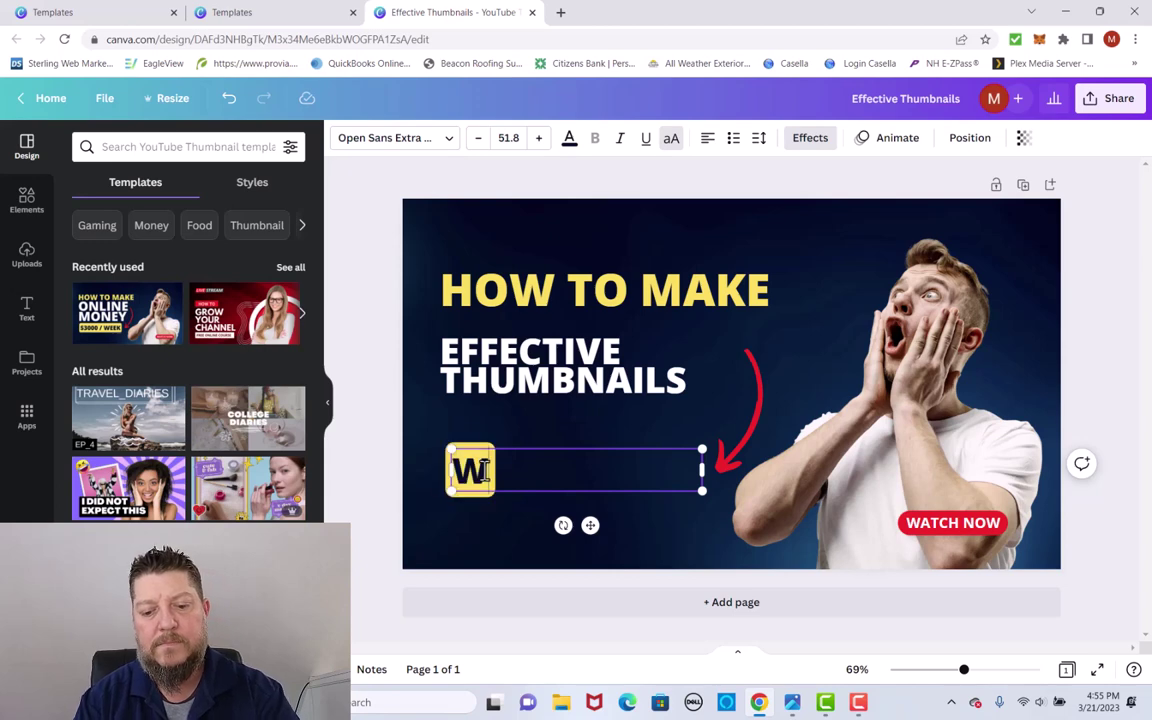
text(ITH CAN)
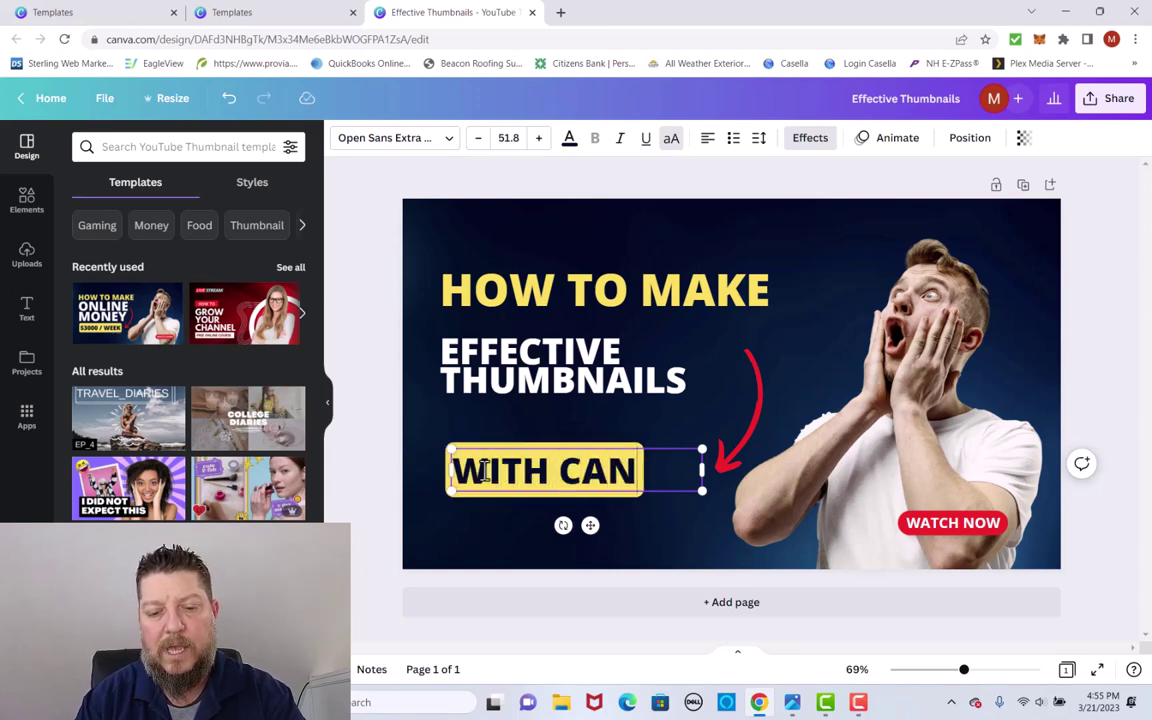
text(VE=A)
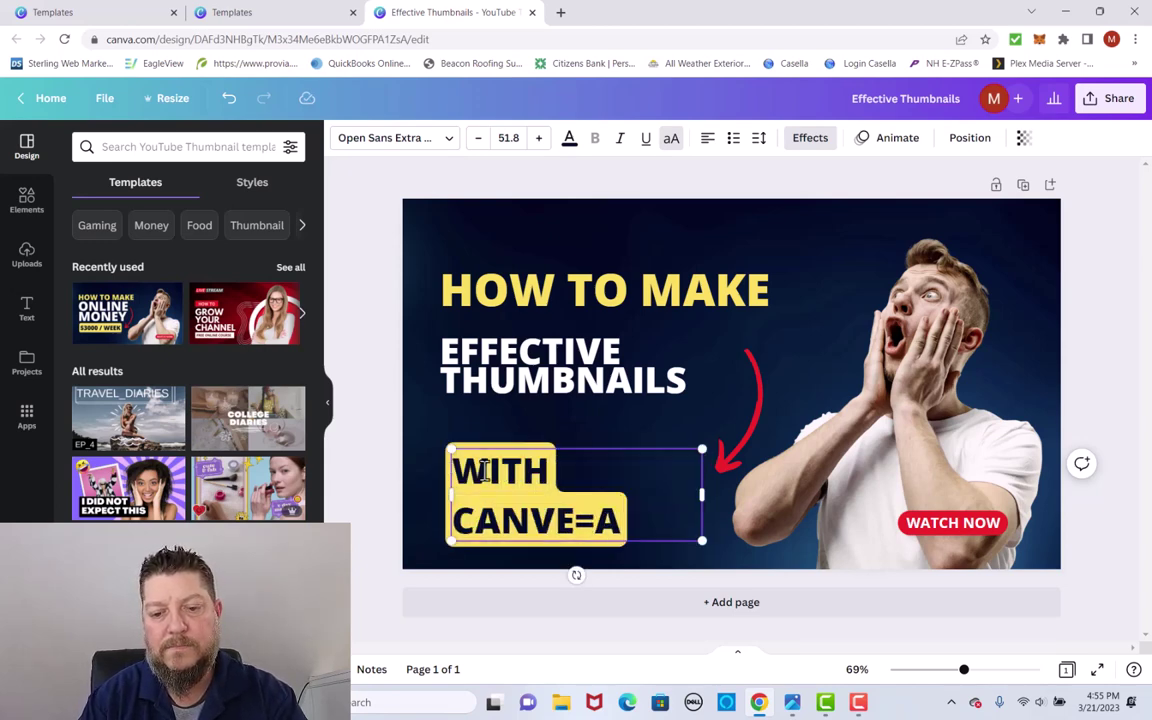
key(BackSpace)
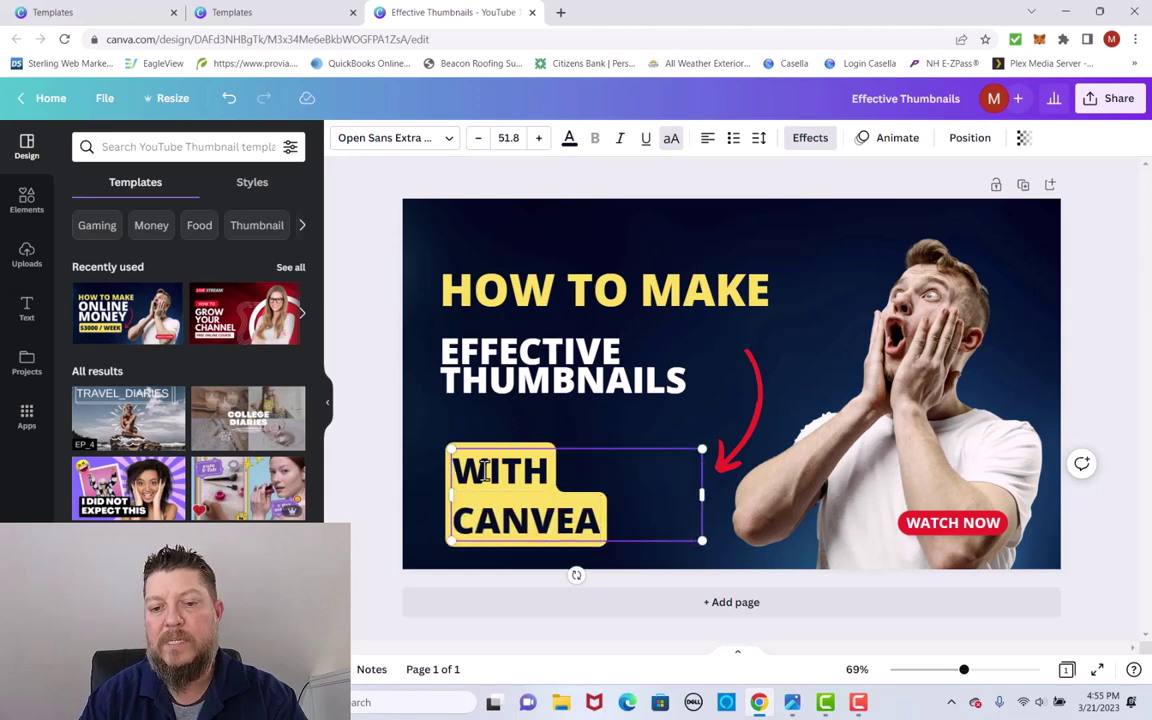
key(BackSpace)
key(BackSpace)
text(A)
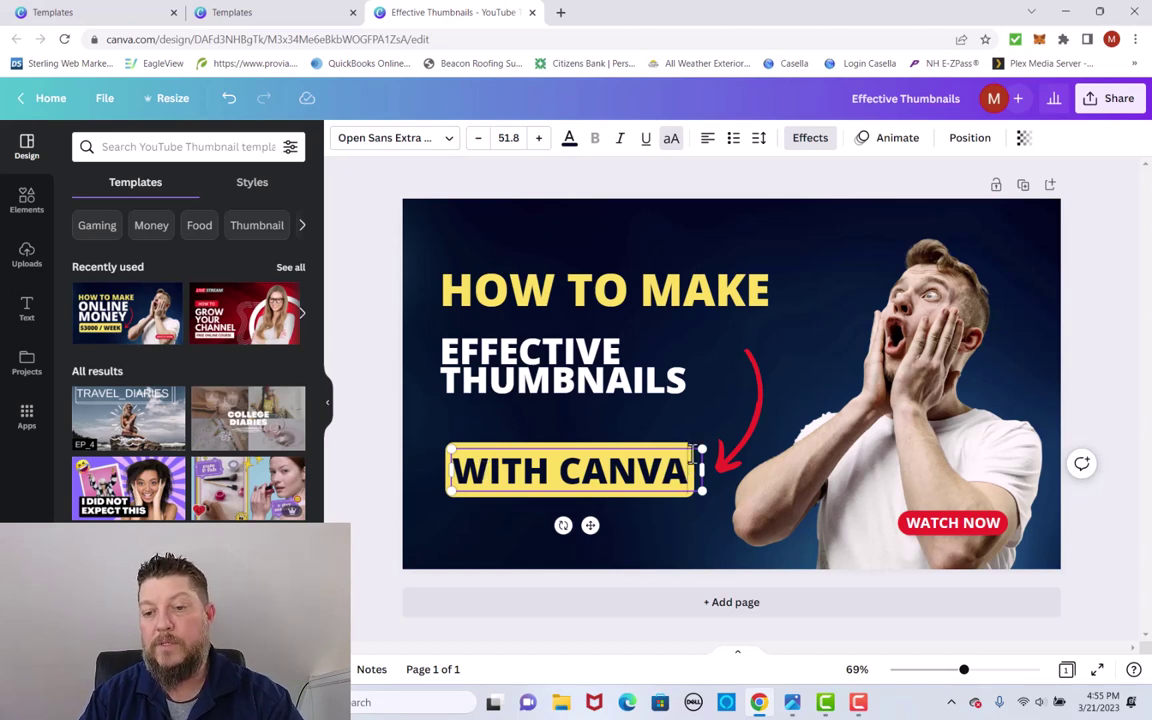
- Replace the "WATCH NOW" text on the red label with "INCREASE YOU SALES"
click(690, 292)
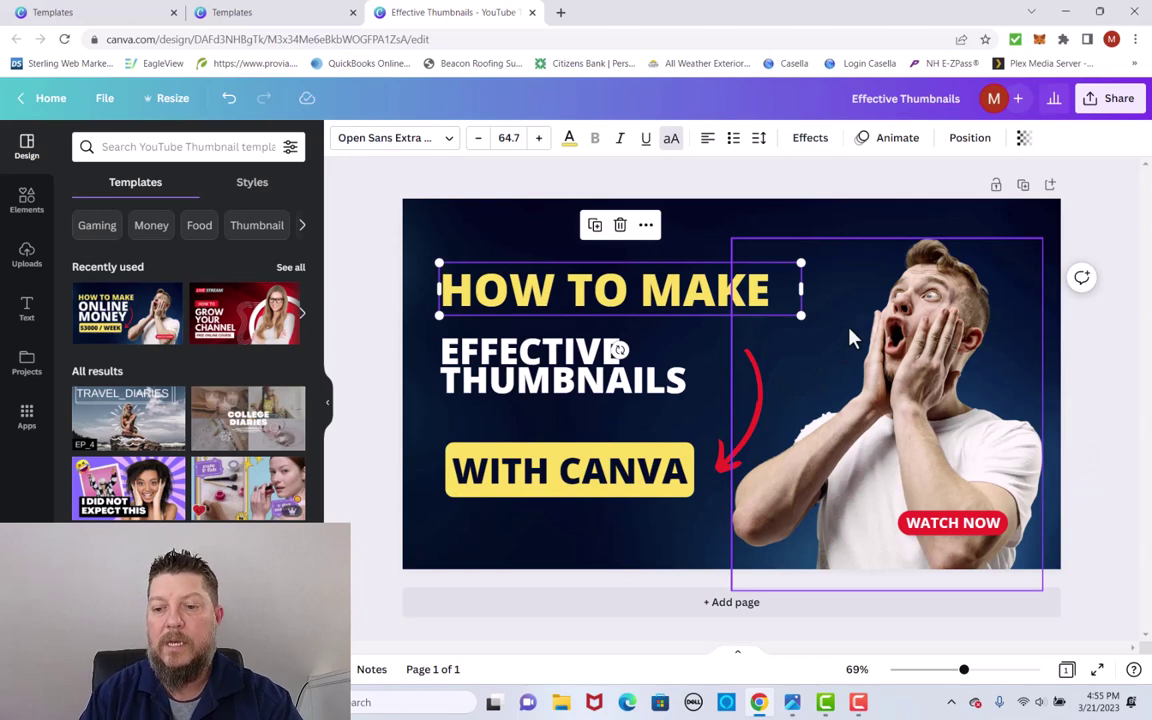
click(951, 528)
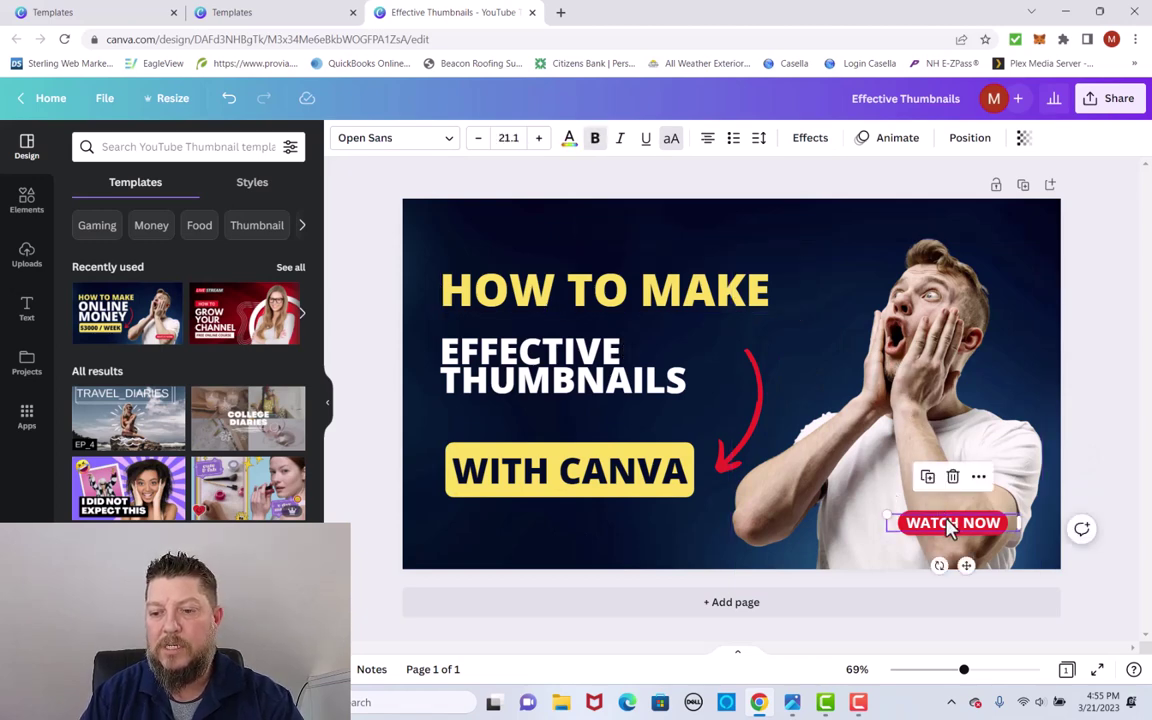
double_click(1000, 530)
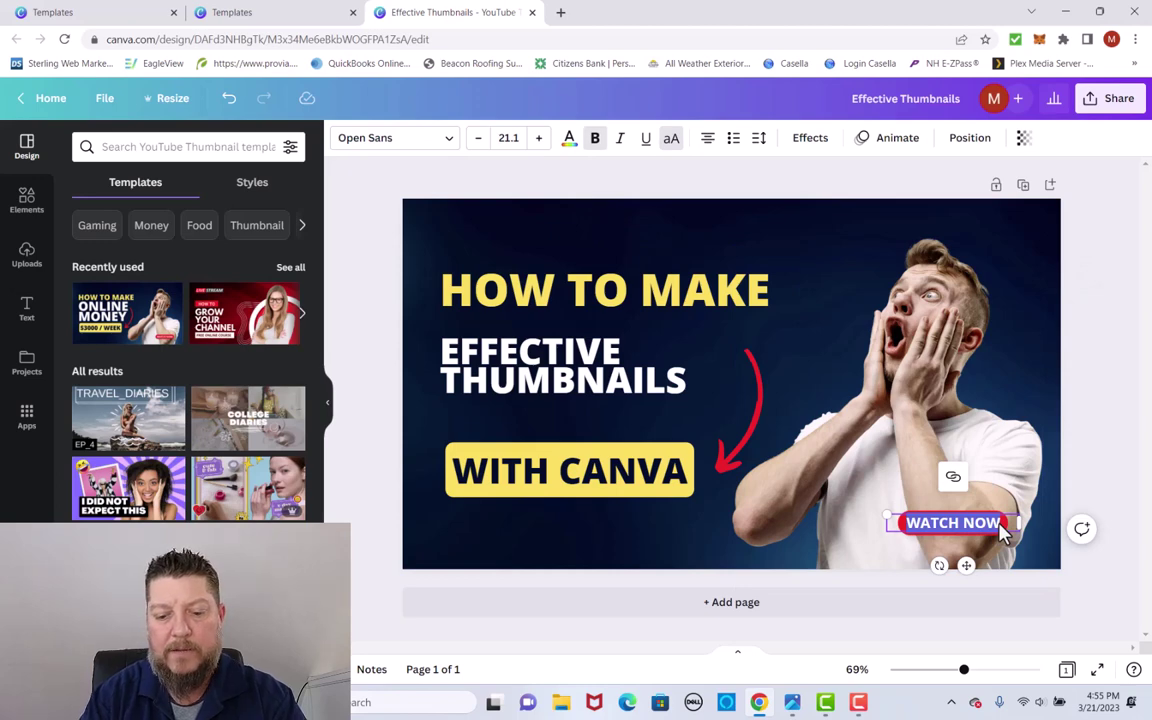
text(INCREASE)
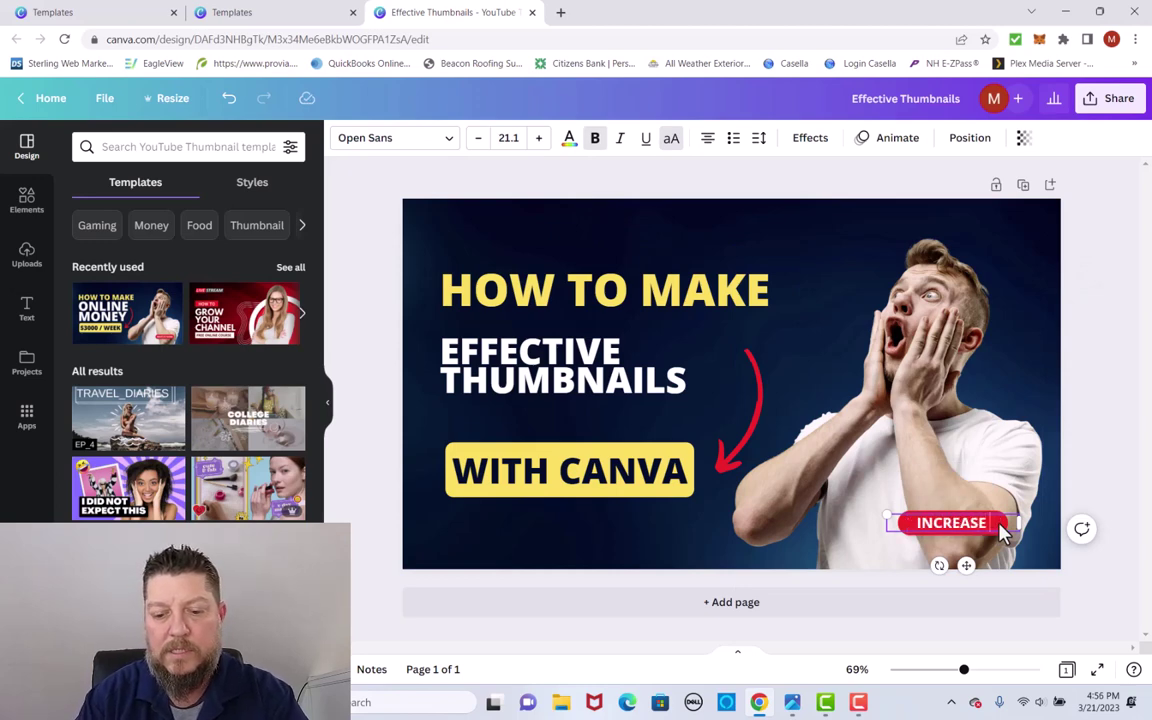
text( YOU)
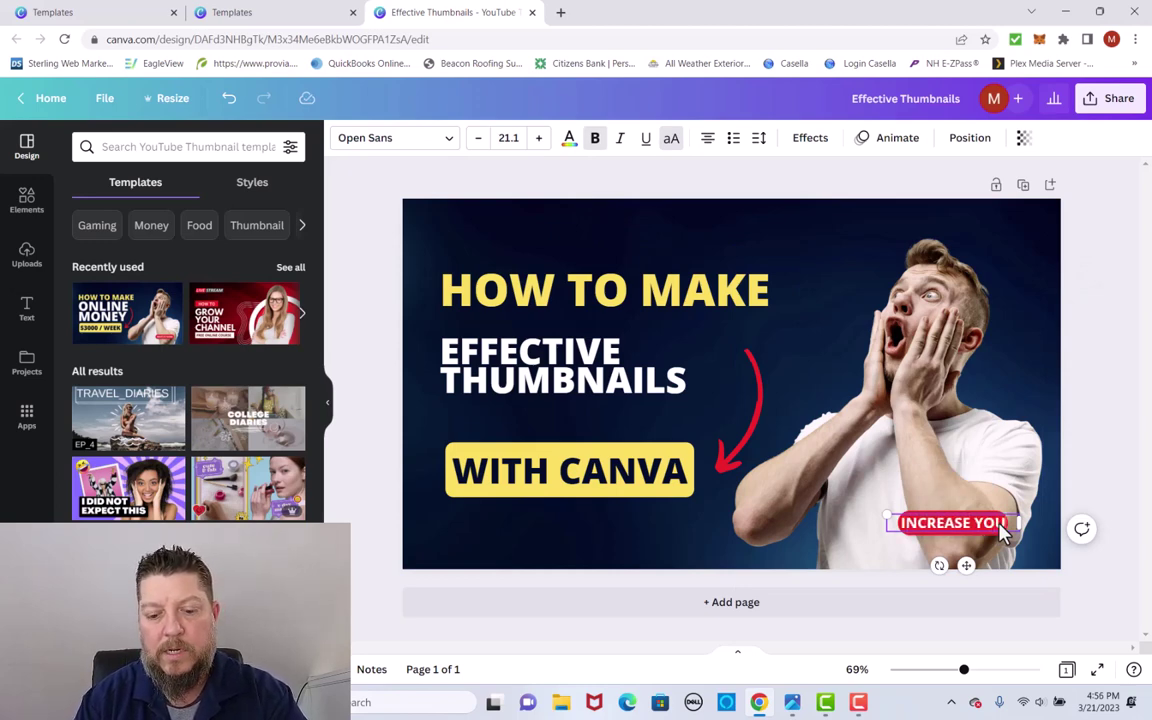
text( SALE)
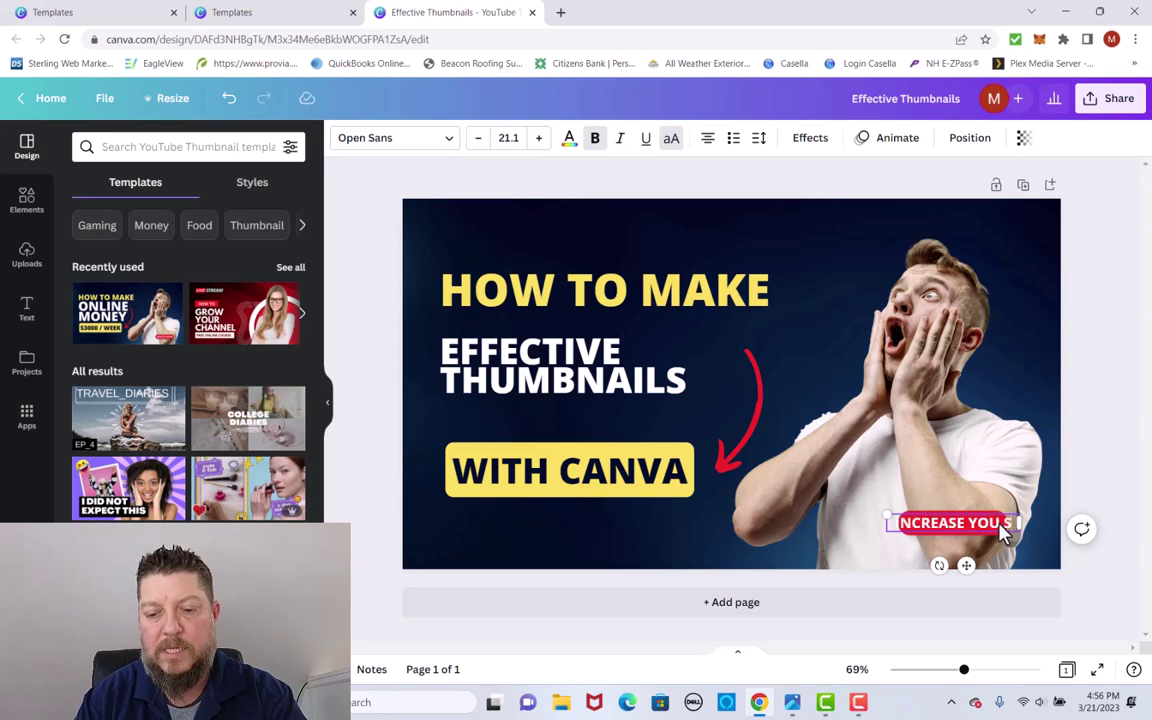
text(S)
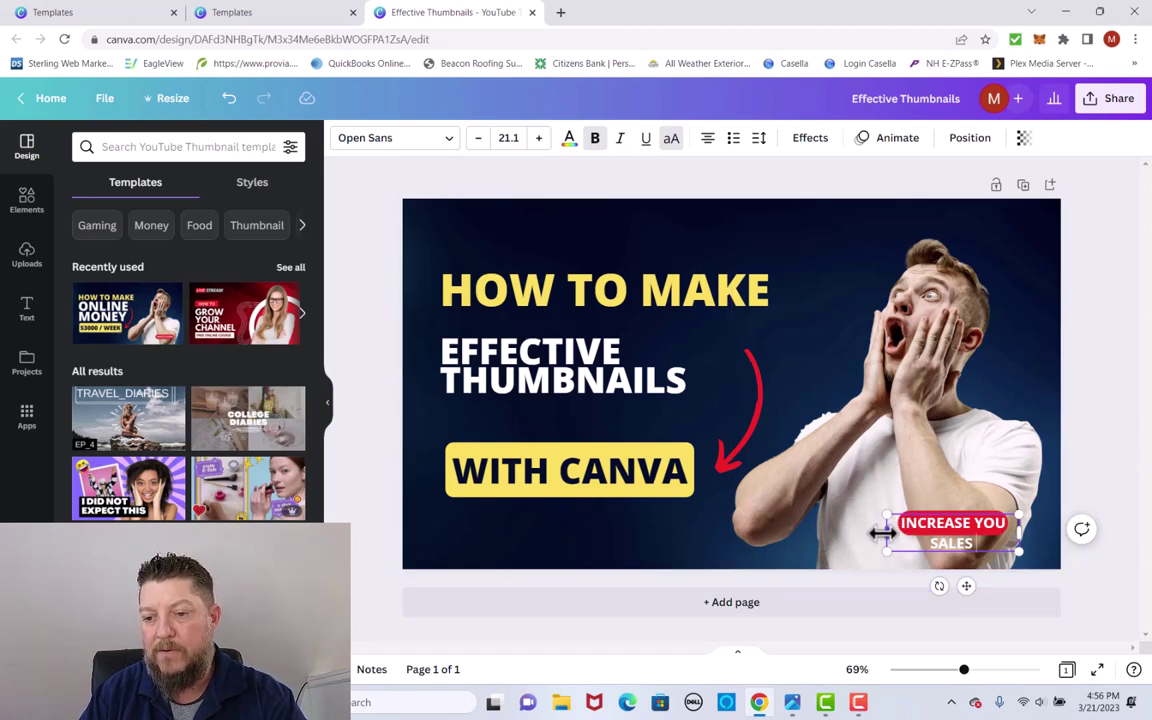
- Widen the "INCREASE YOU SALES" text box to fit one line and enlarge and reposition the red label behind the whole text
drag(883, 533, 818, 530)
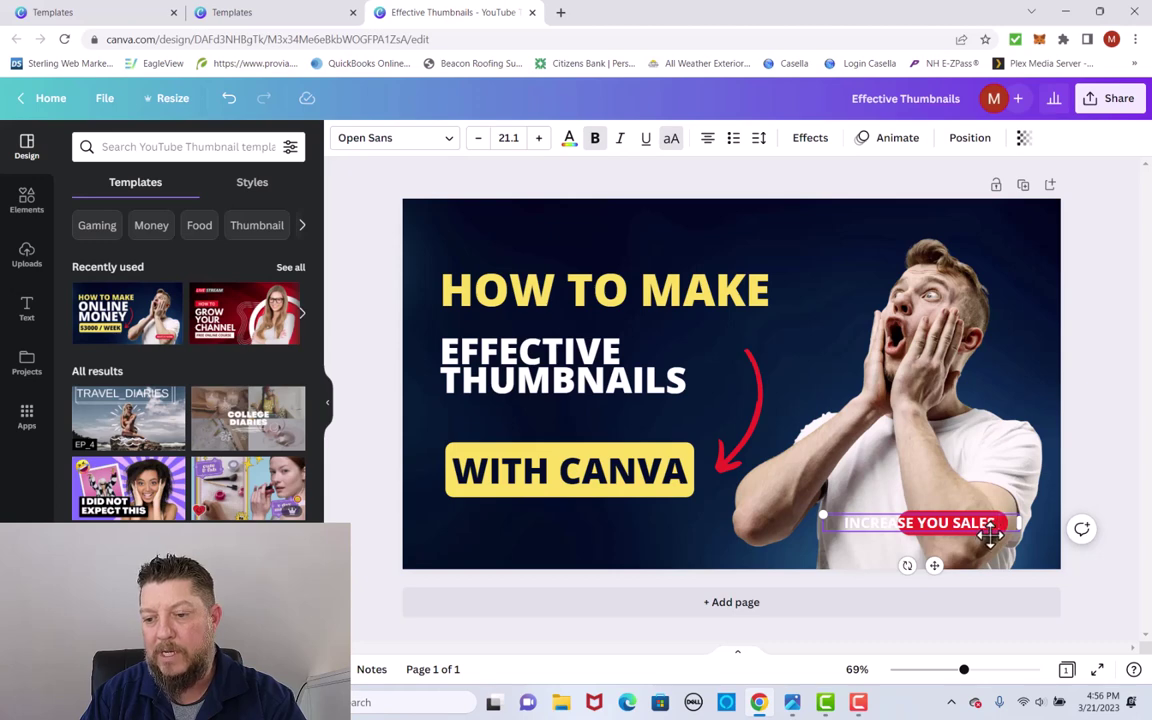
click(989, 537)
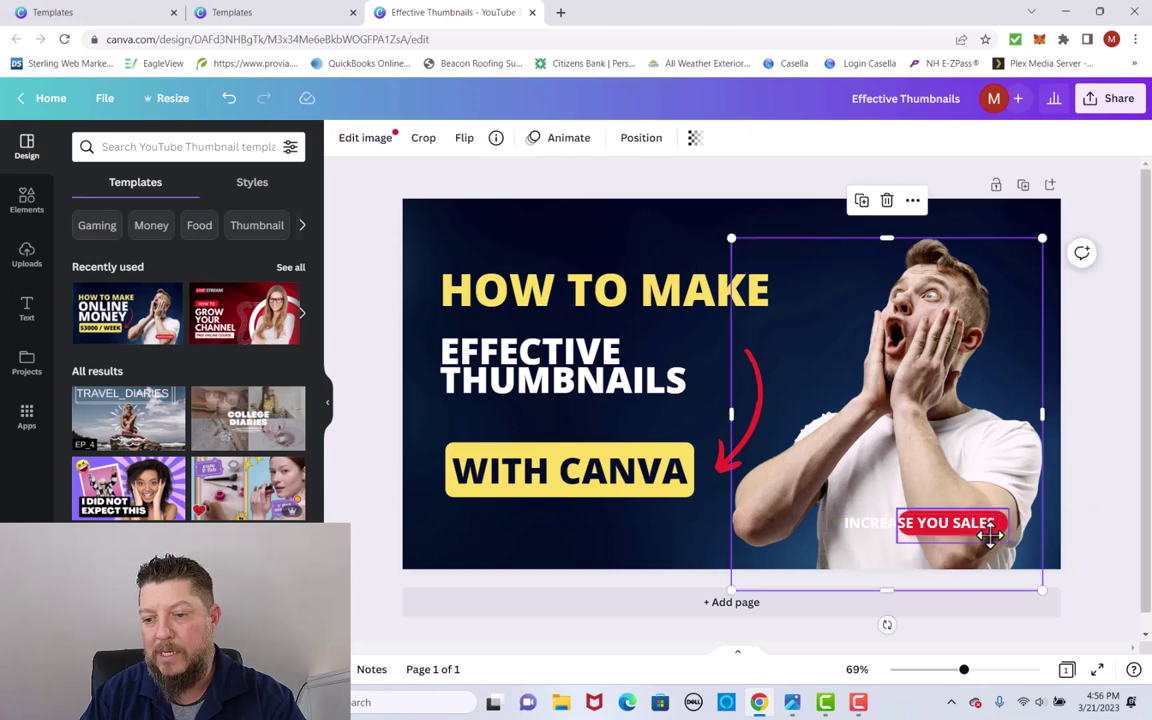
click(908, 537)
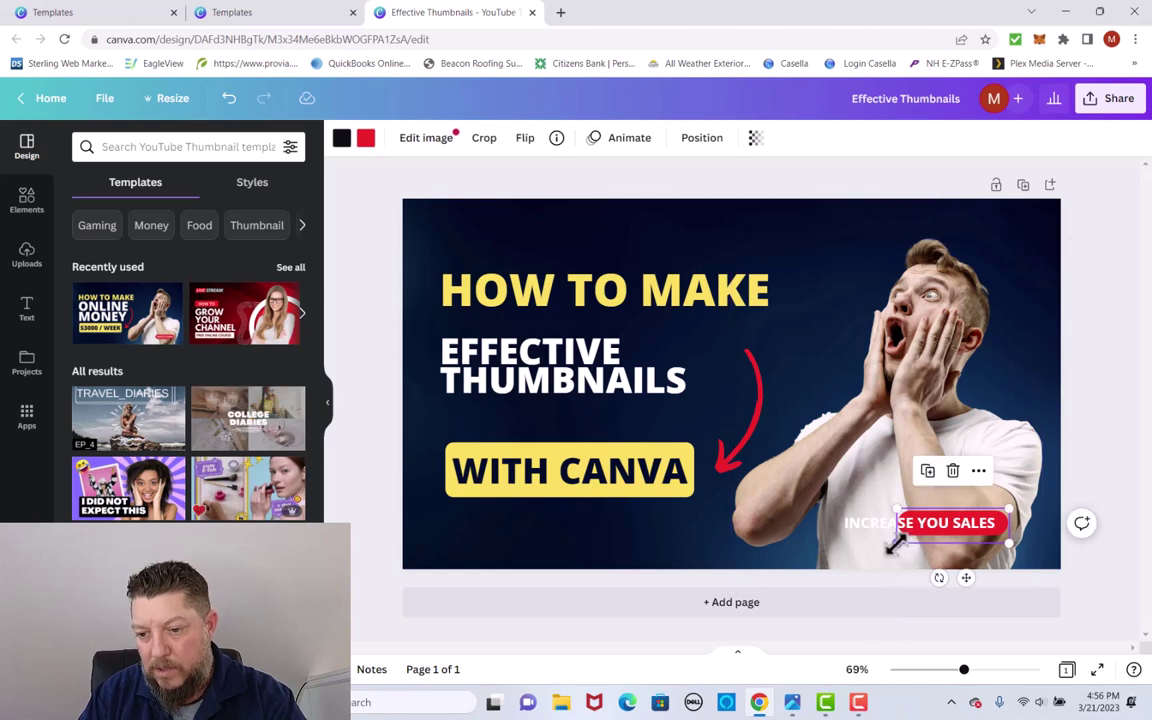
drag(895, 543, 828, 545)
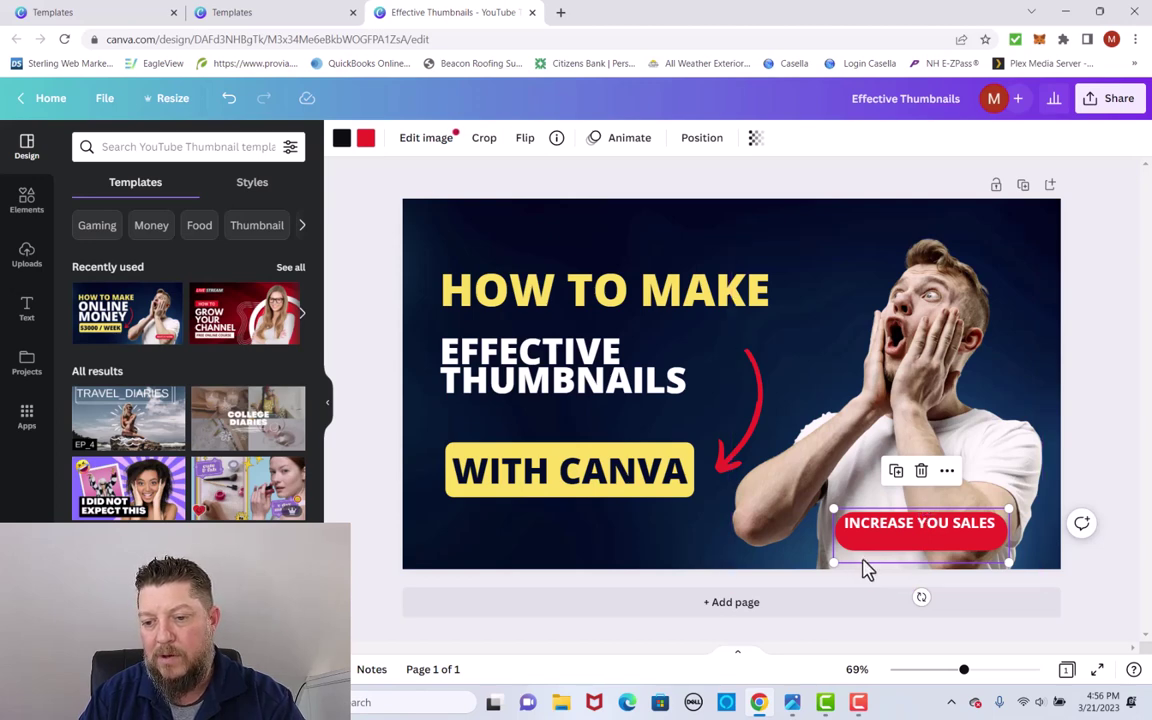
drag(862, 558, 862, 548)
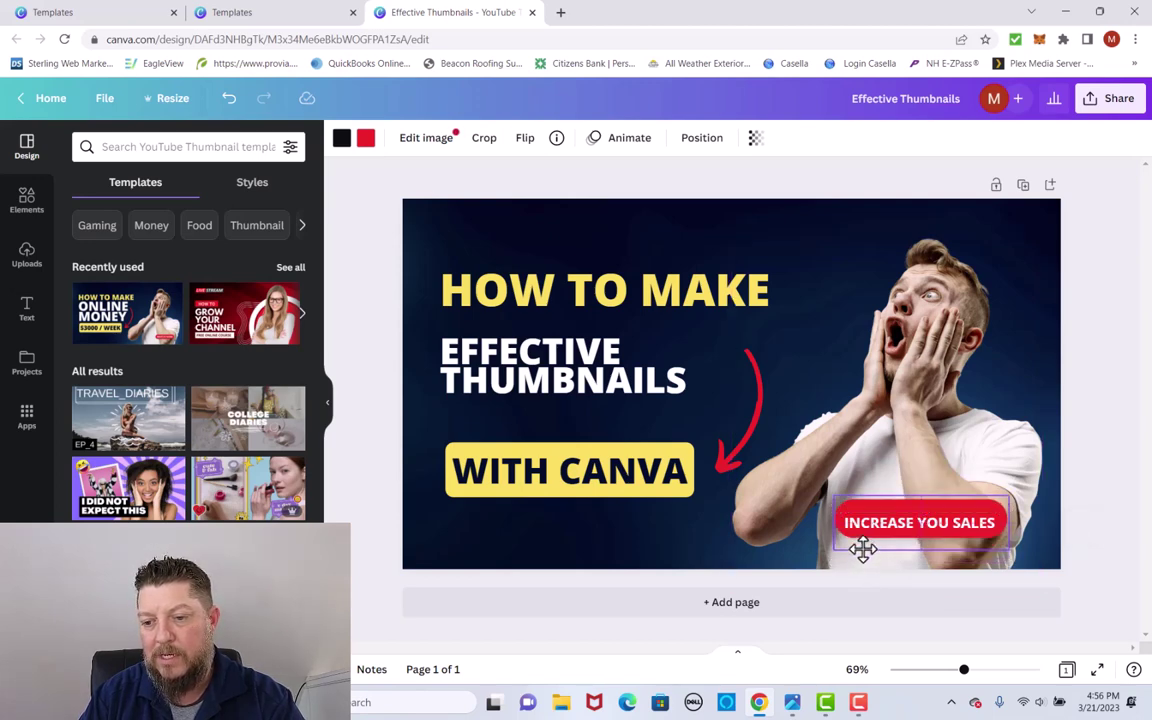
drag(862, 548, 862, 550)
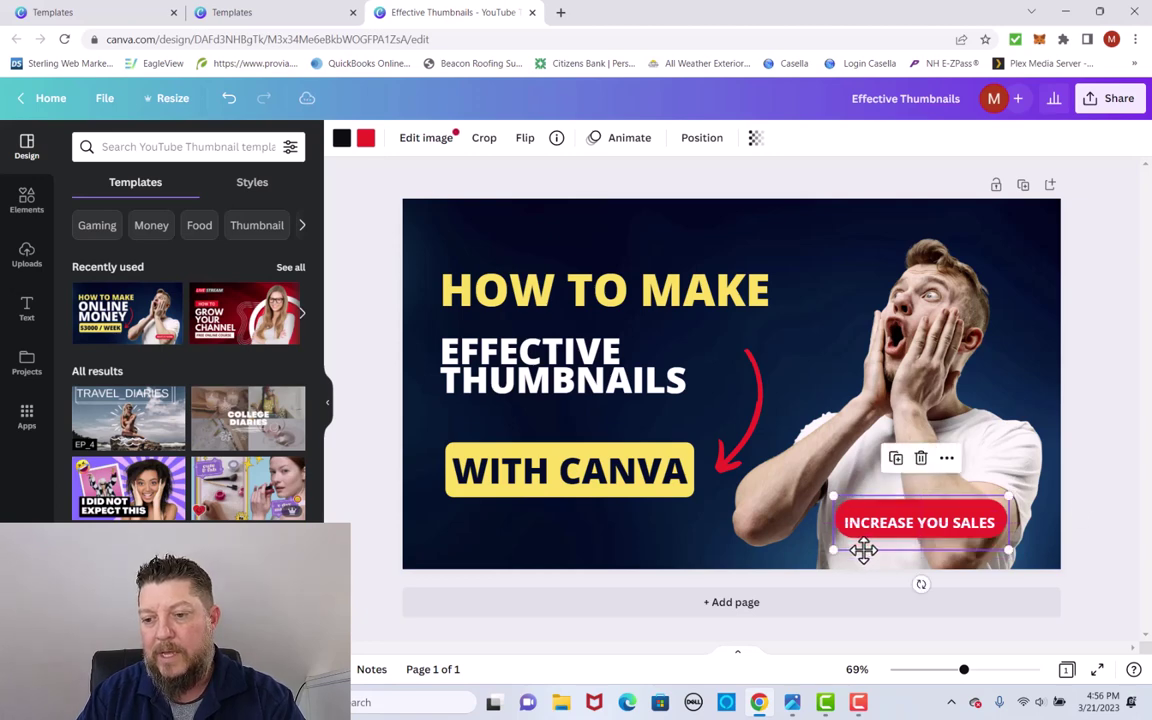
- Nudge the "INCREASE YOU SALES" text up slightly to centre it vertically on the red label
click(870, 494)
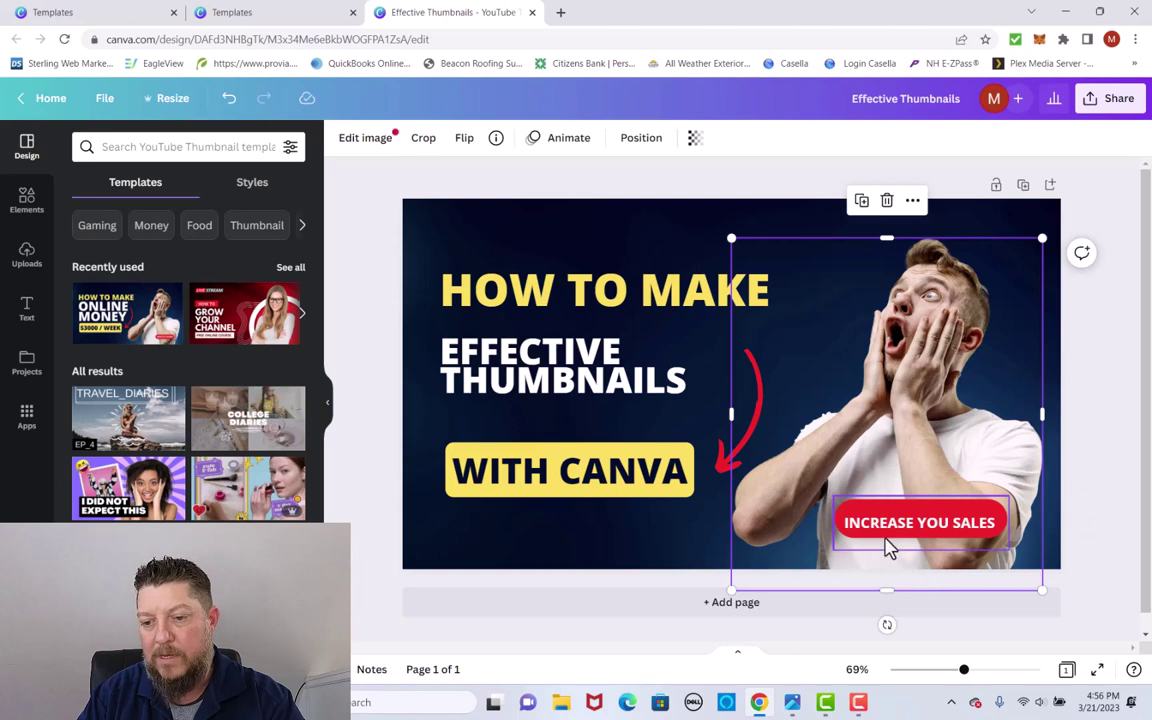
click(892, 530)
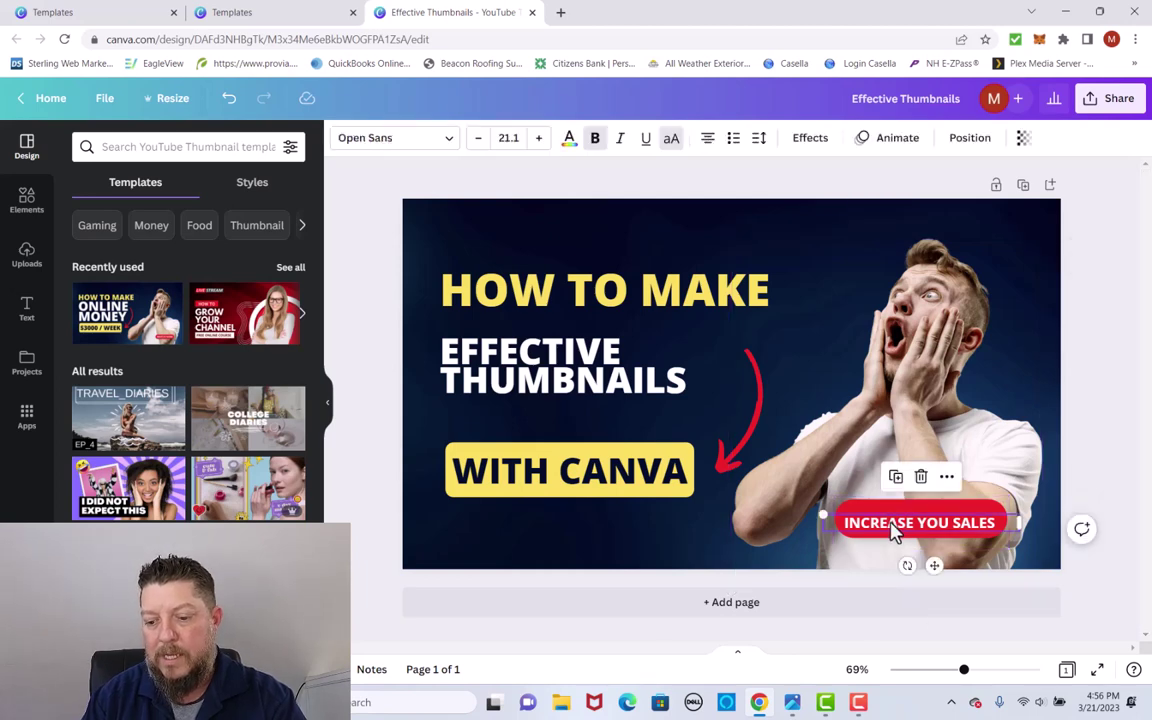
click(893, 530)
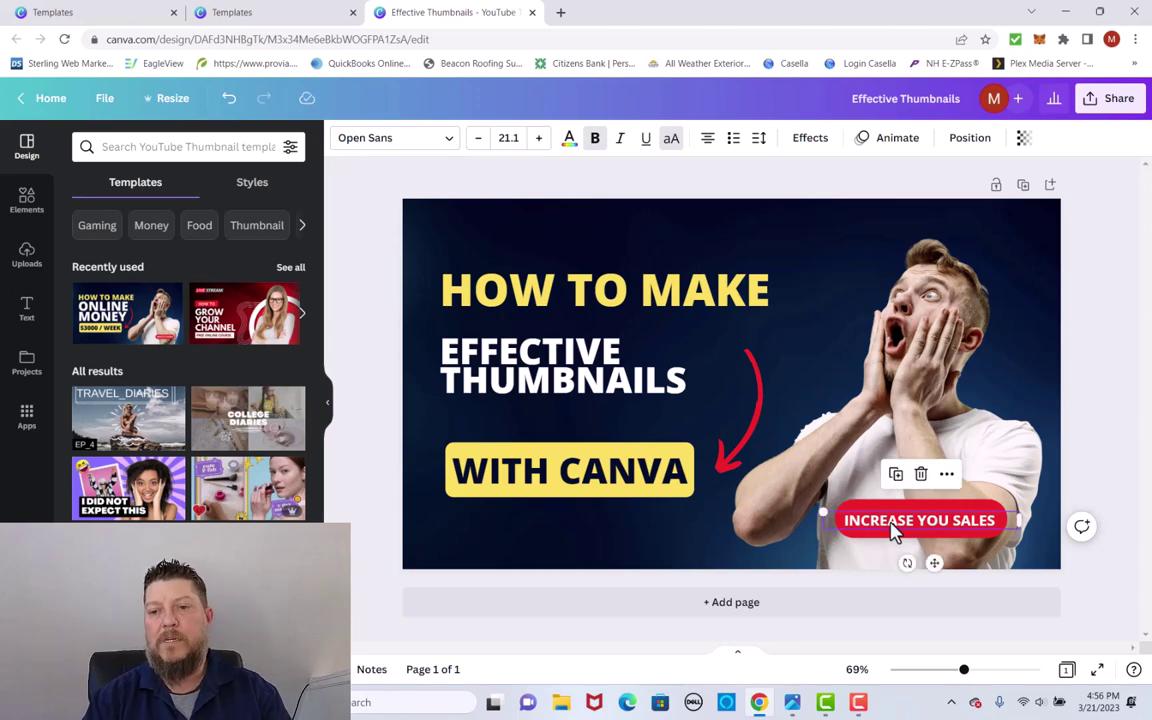
- Delete the photo of the shocked man from the thumbnail
double_click(918, 406)
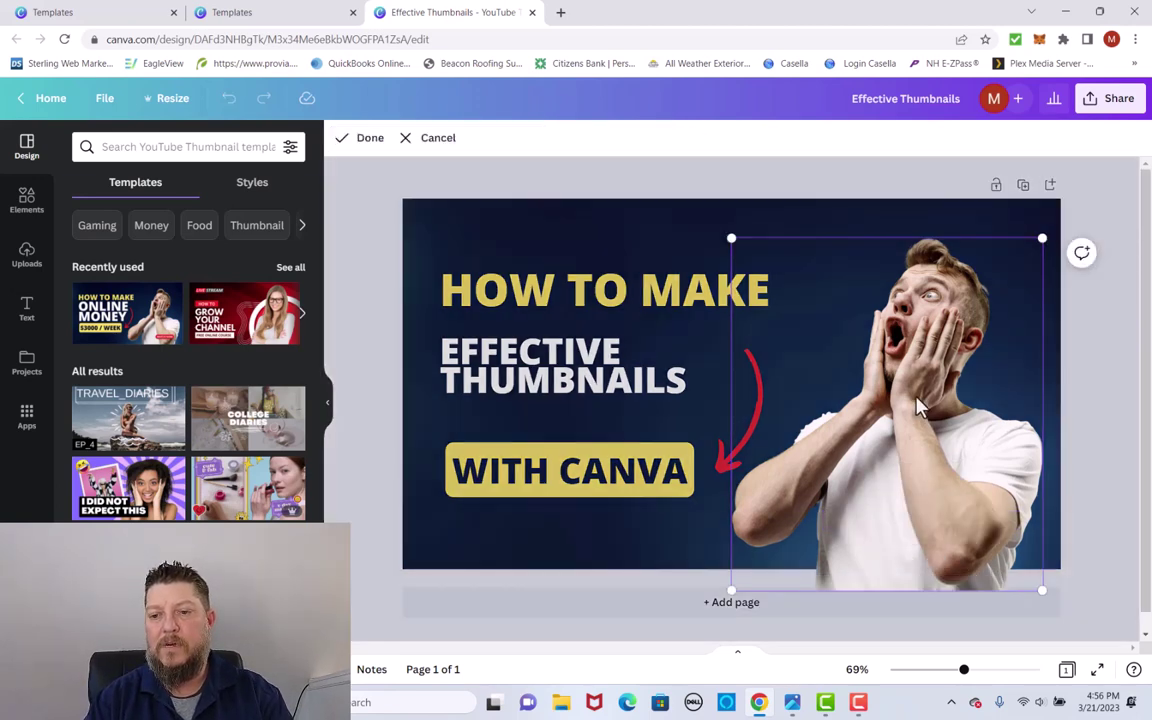
key(Delete)
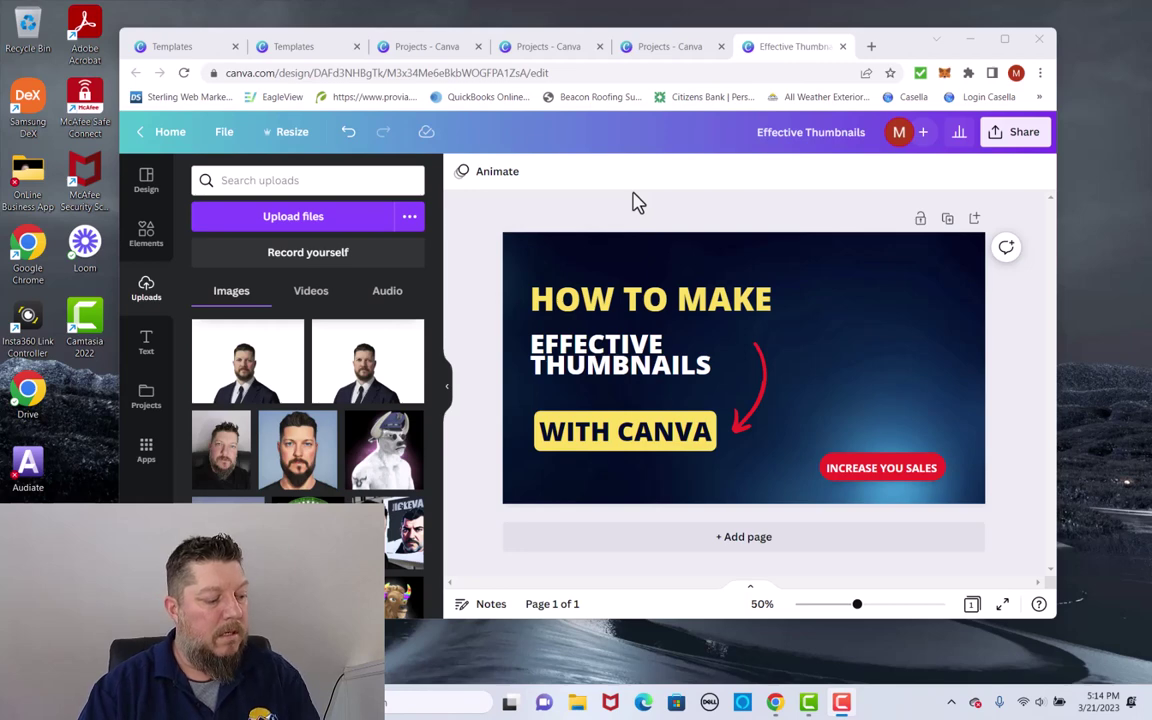
- Switch to Google Drive and open 20230321_171354.jpg from the recent files
double_click(38, 398)
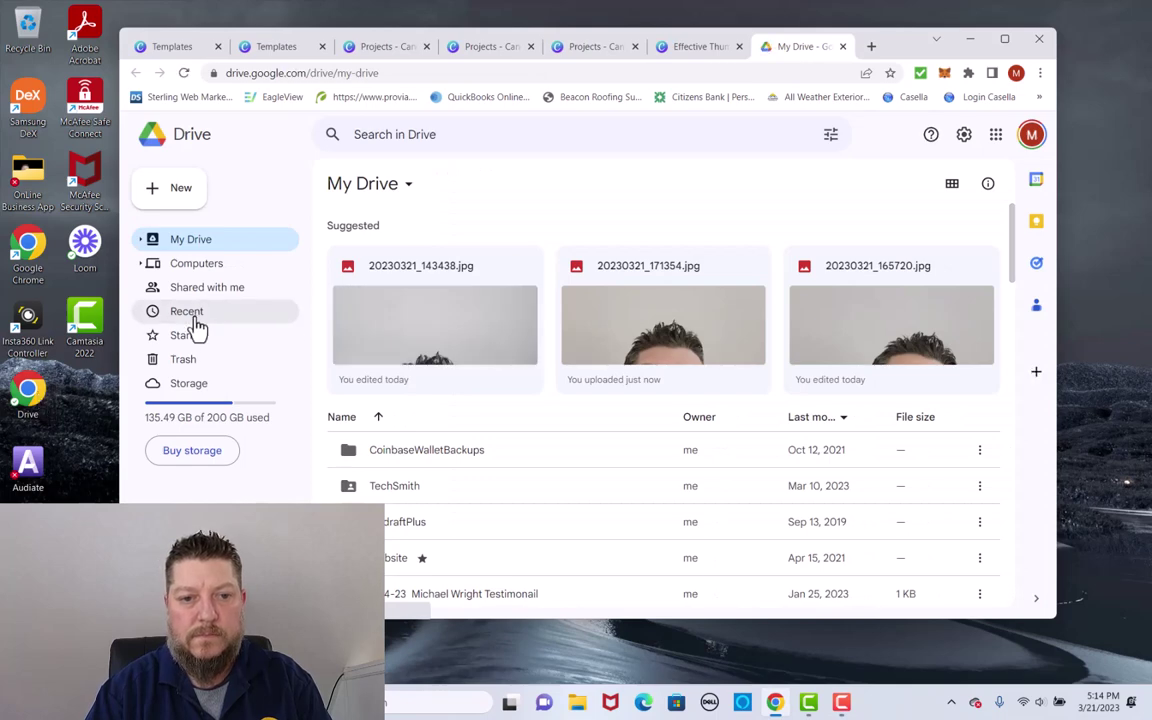
click(197, 318)
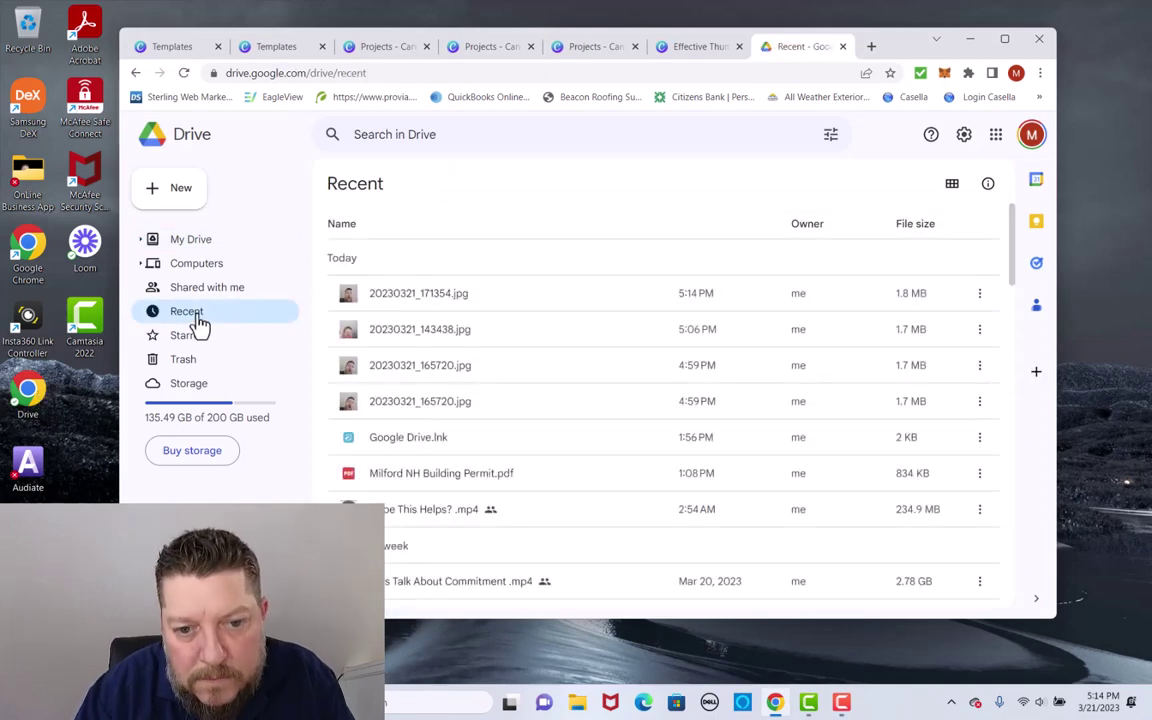
click(349, 296)
double_click(398, 303)
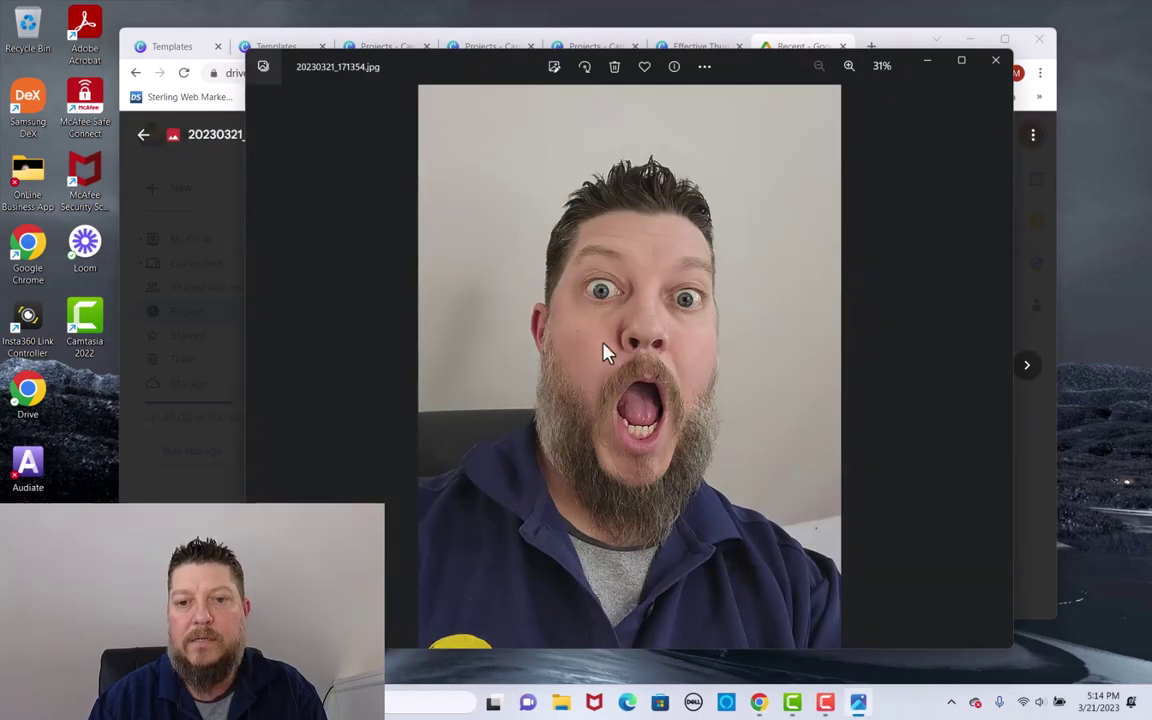
- Save the photo as a .jpg named "WOW Face" in the OnLine Business App folder, then minimize the viewer and close Drive
right_click(578, 287)
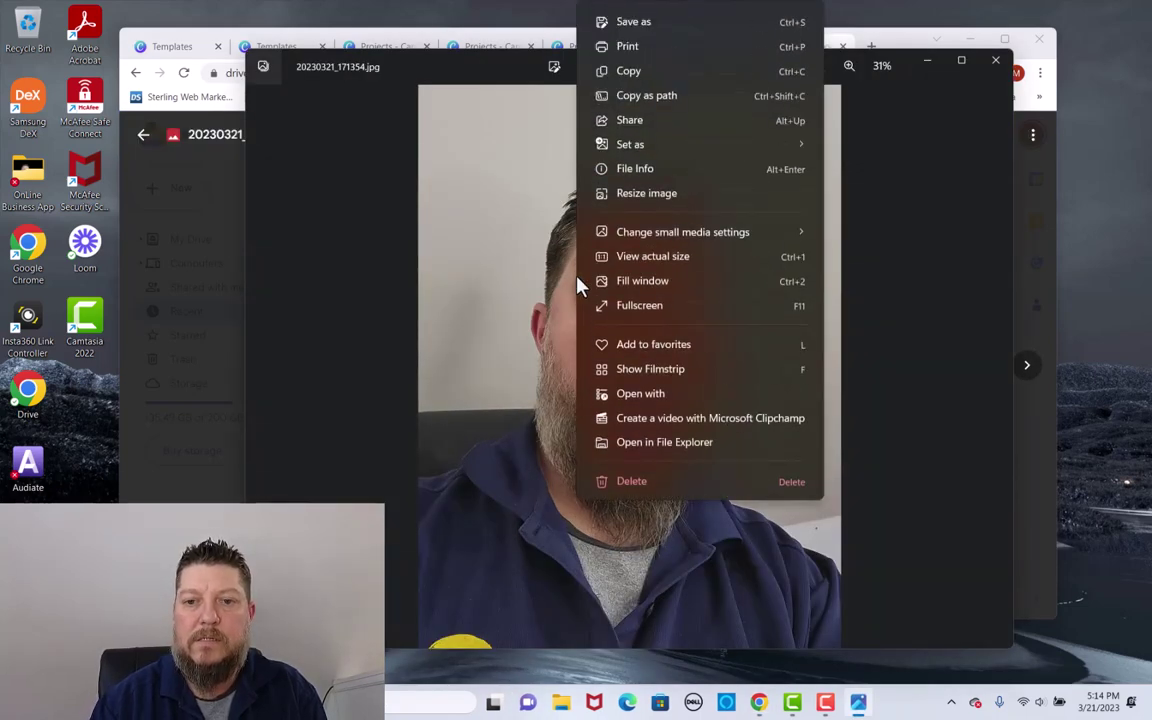
click(634, 22)
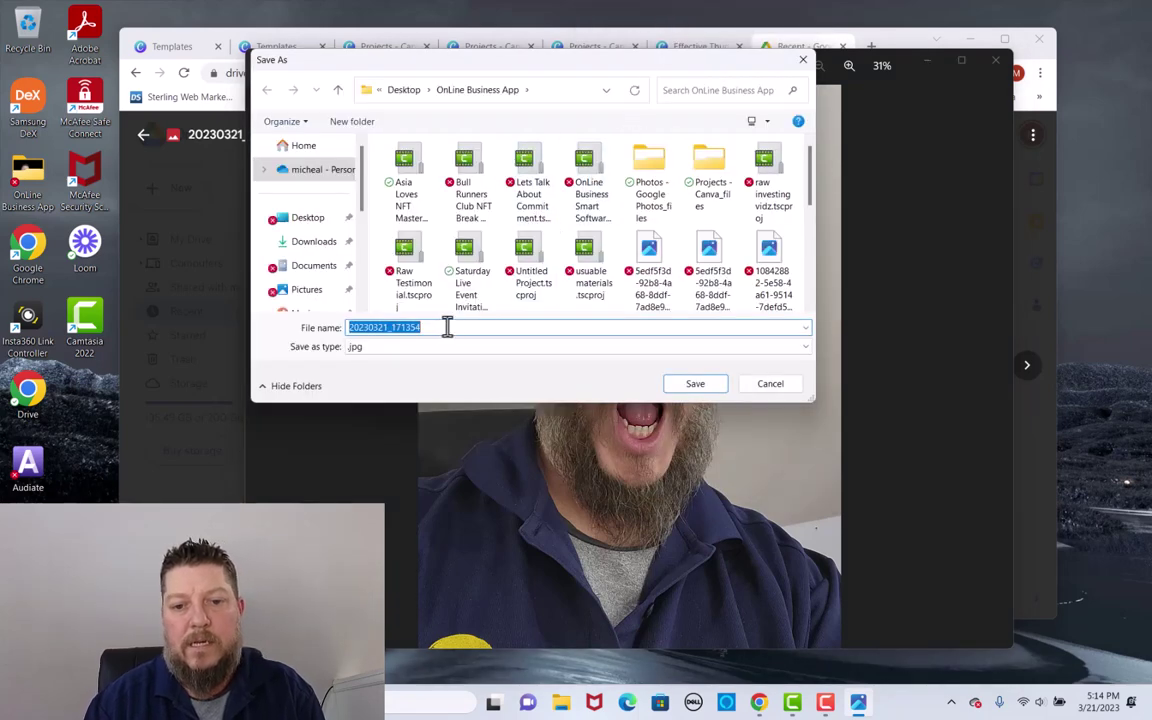
key(BackSpace)
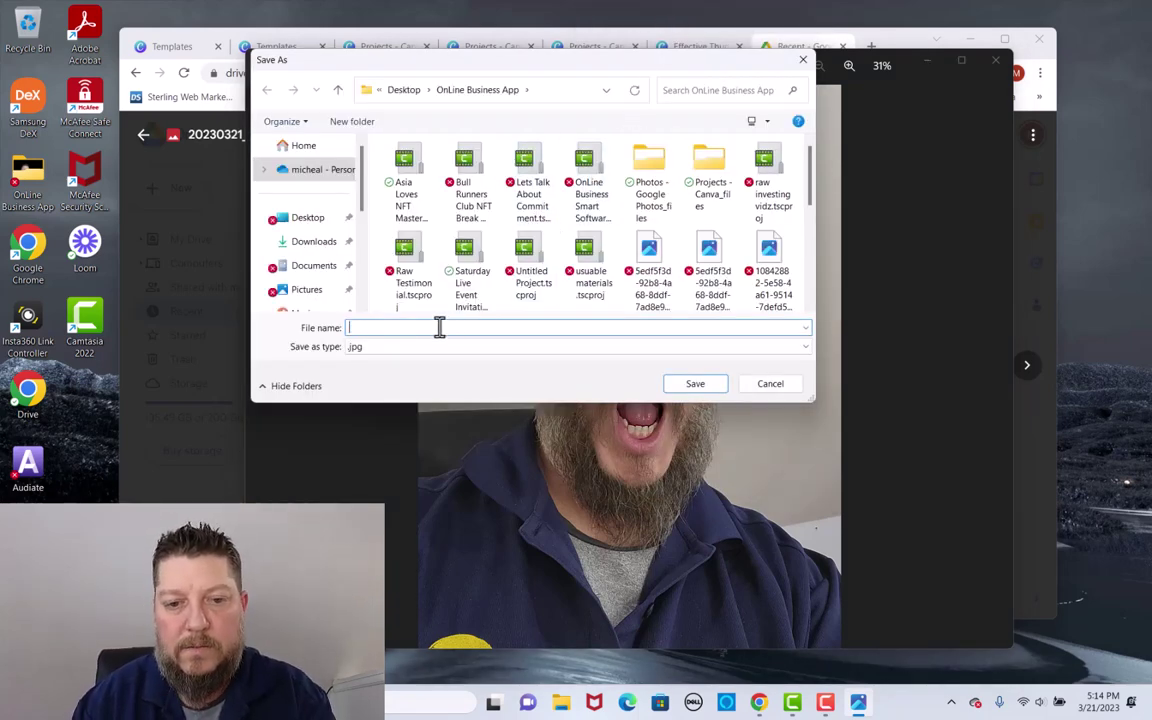
text(WOW)
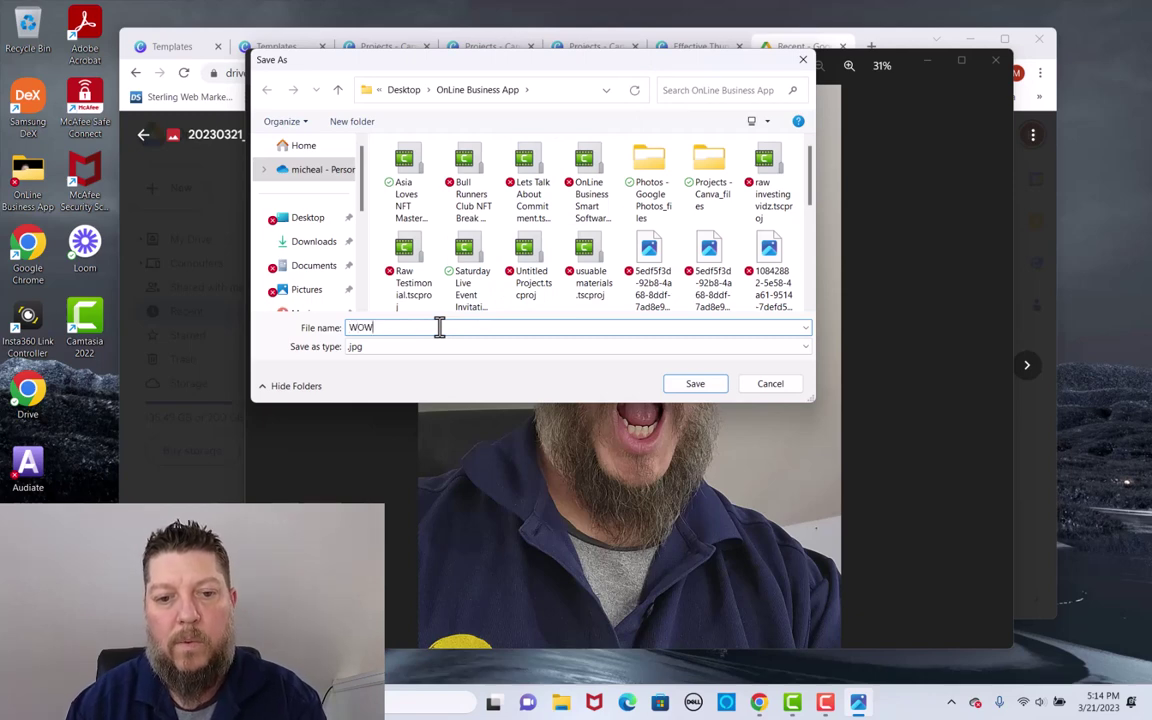
text( Face)
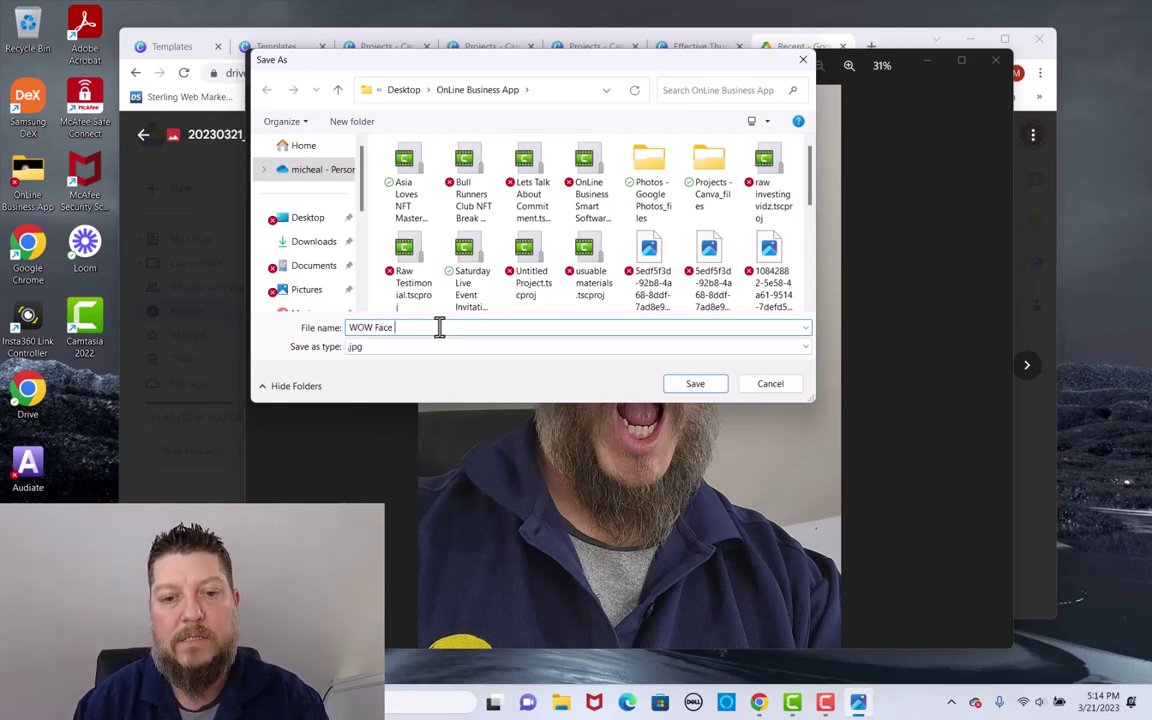
click(689, 390)
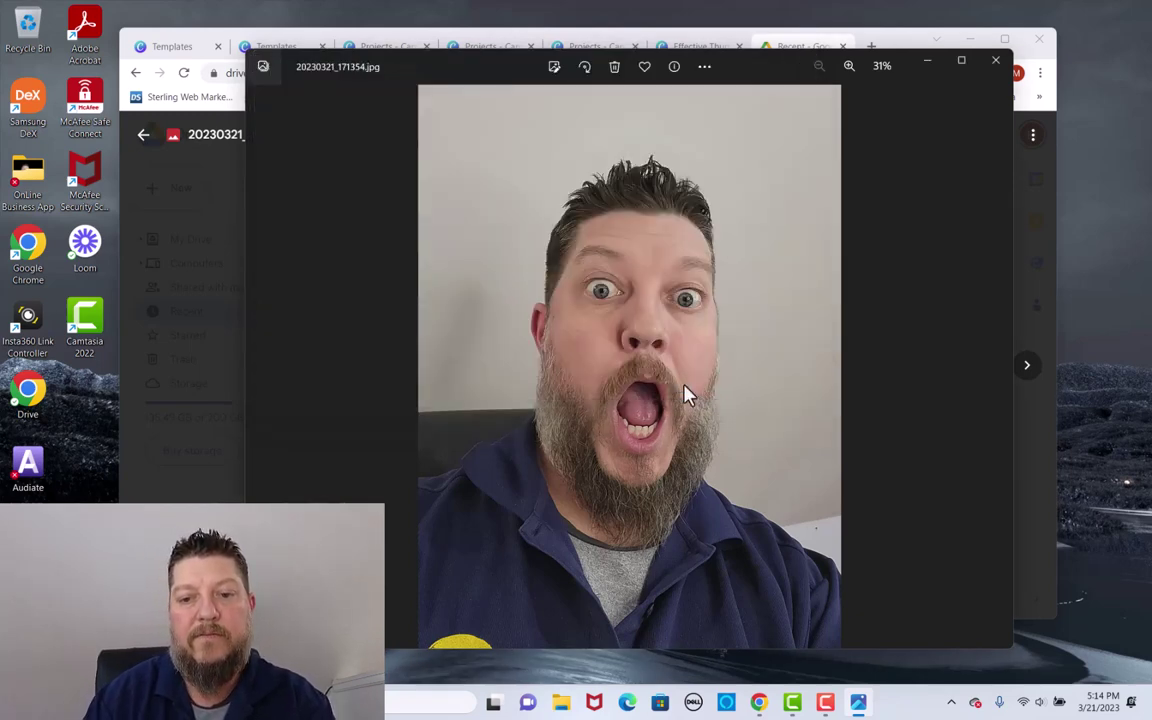
click(927, 64)
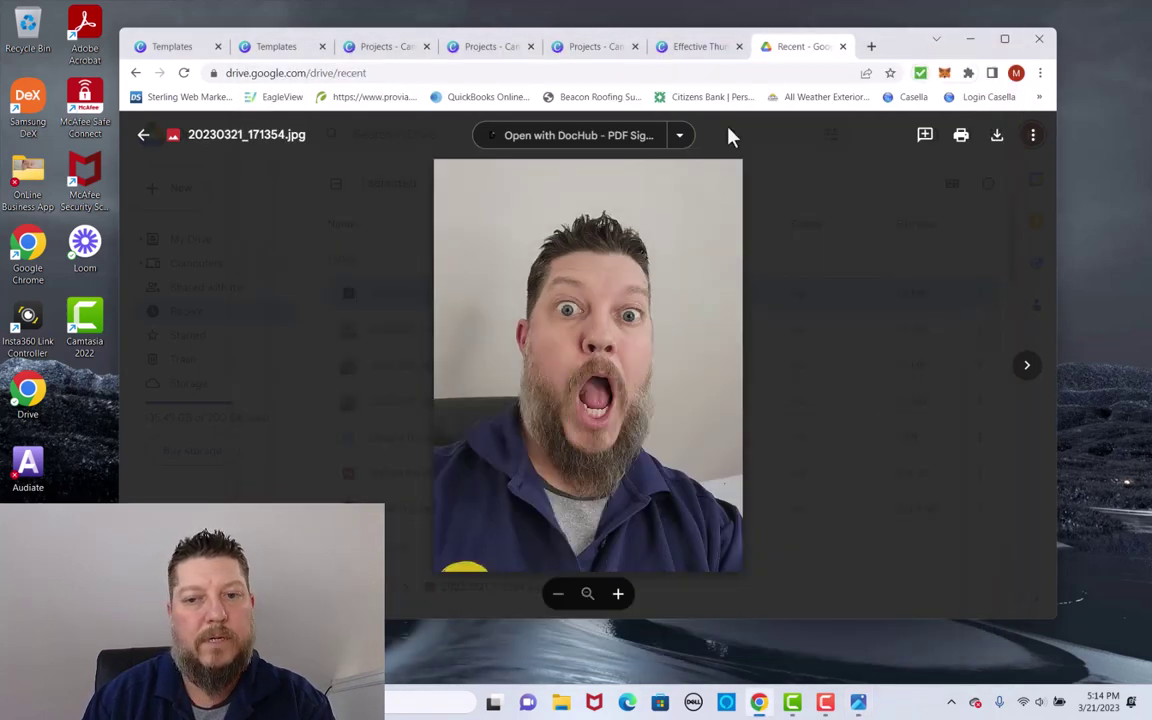
click(842, 47)
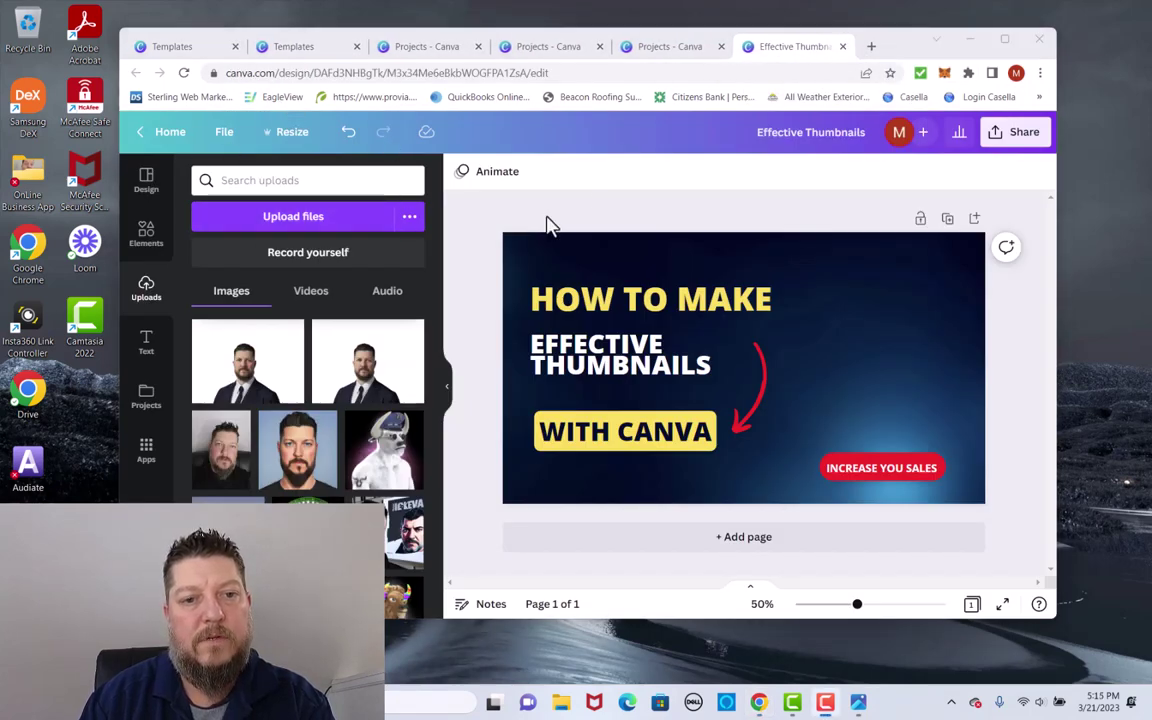
- Return to the Canva home page and start a new blank design with the photo editor
click(160, 138)
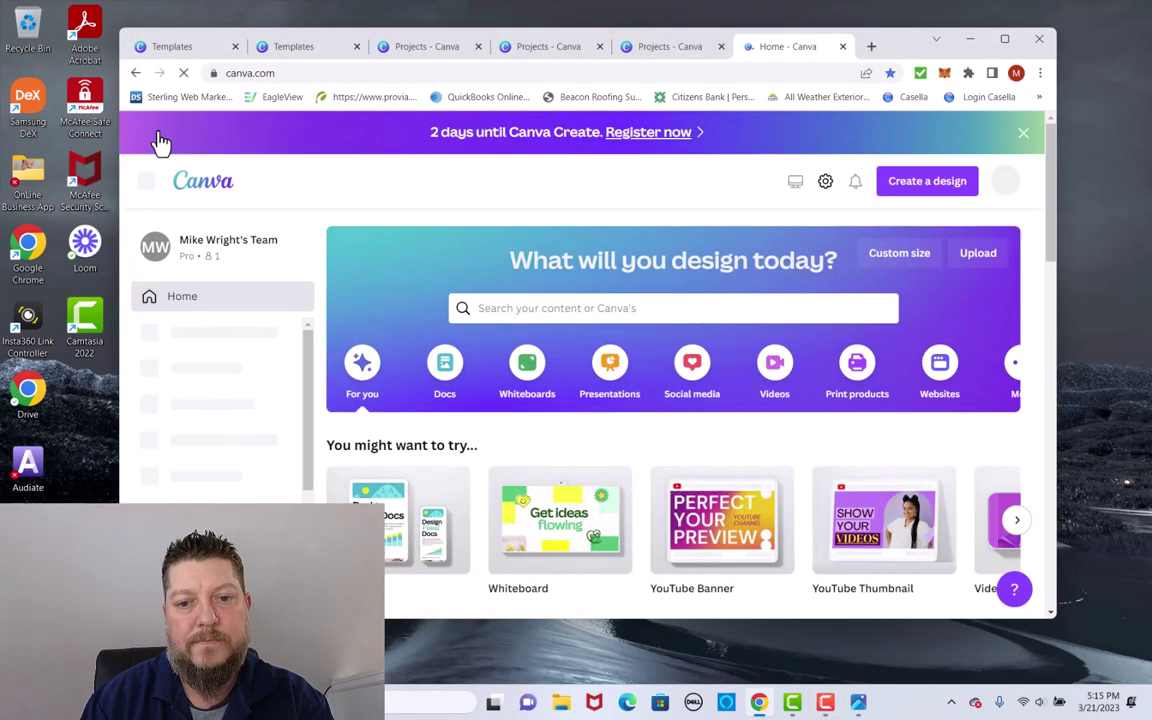
mouse_move(304, 187)
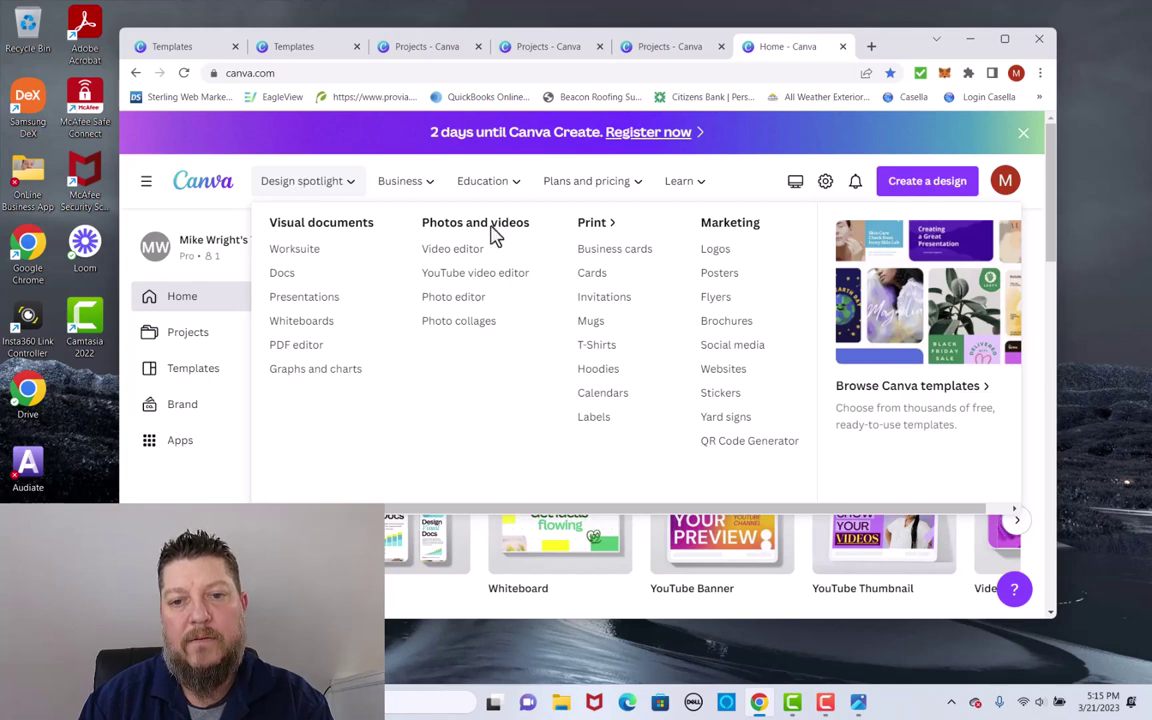
click(453, 300)
click(563, 358)
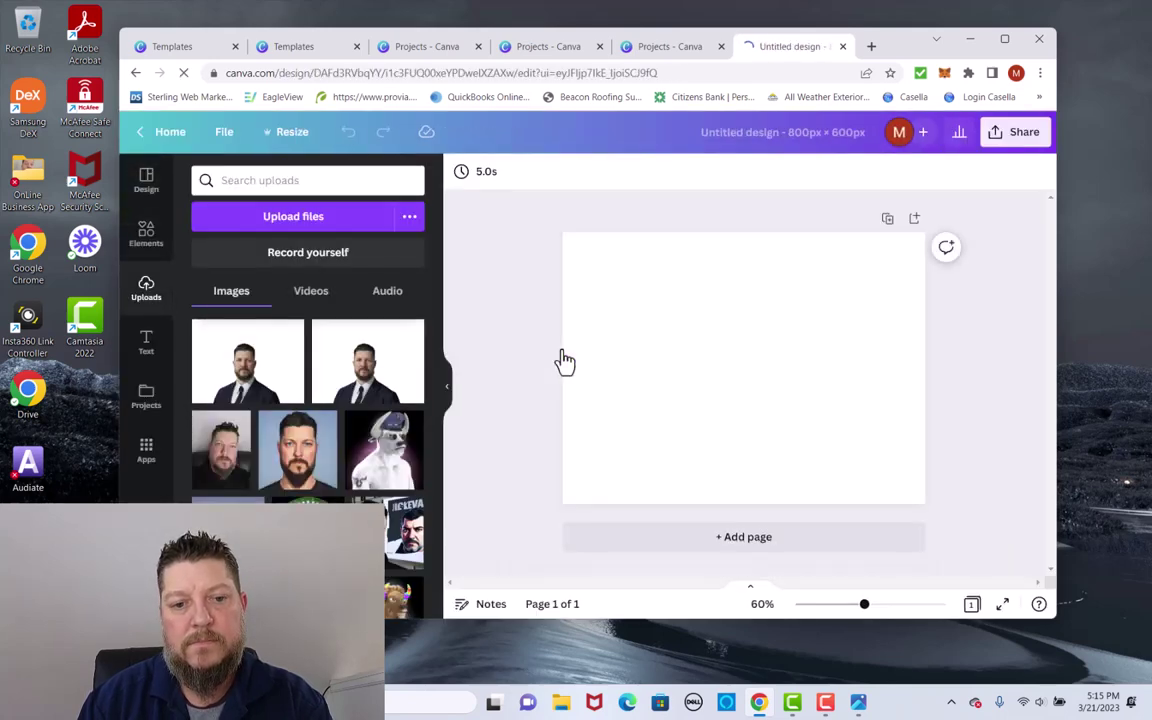
- Upload the "WOW Face .jpg" image file to the uploads library
click(316, 224)
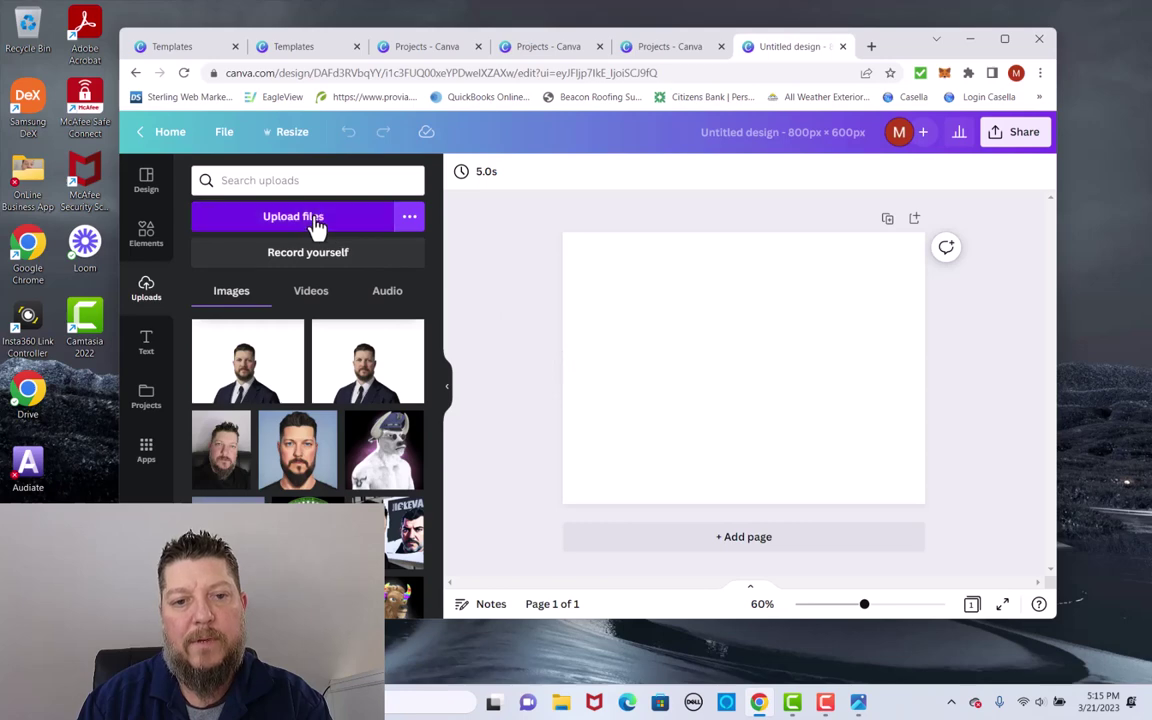
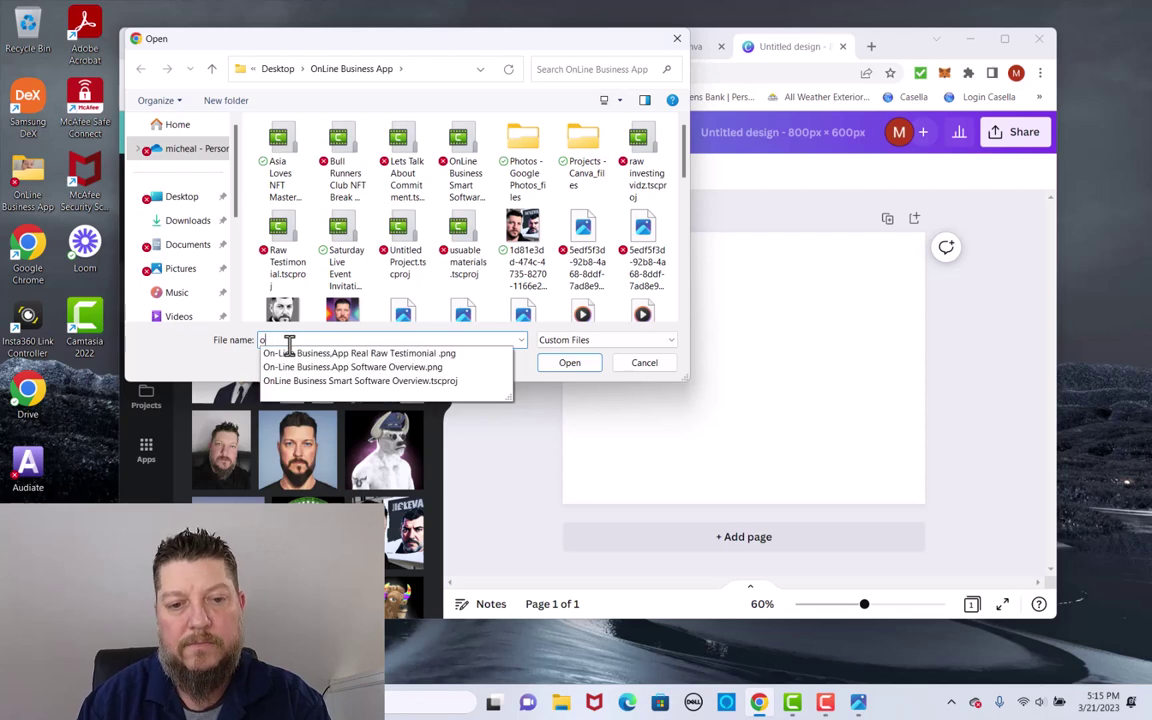
text(wow)
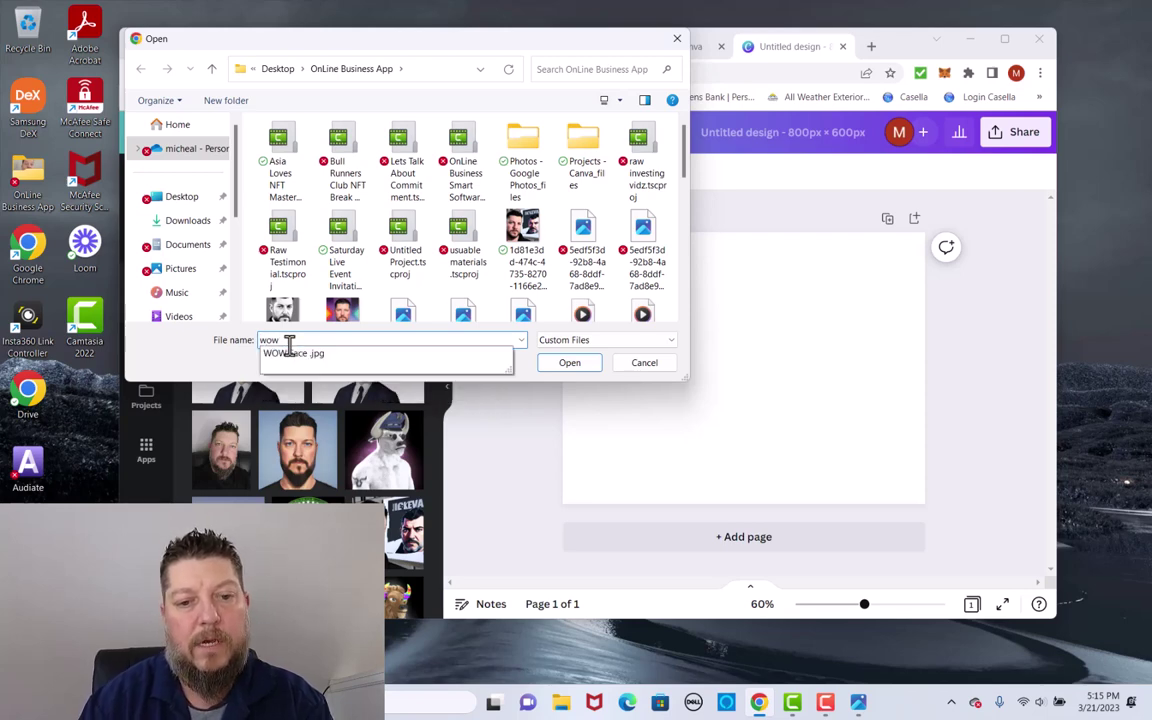
click(303, 357)
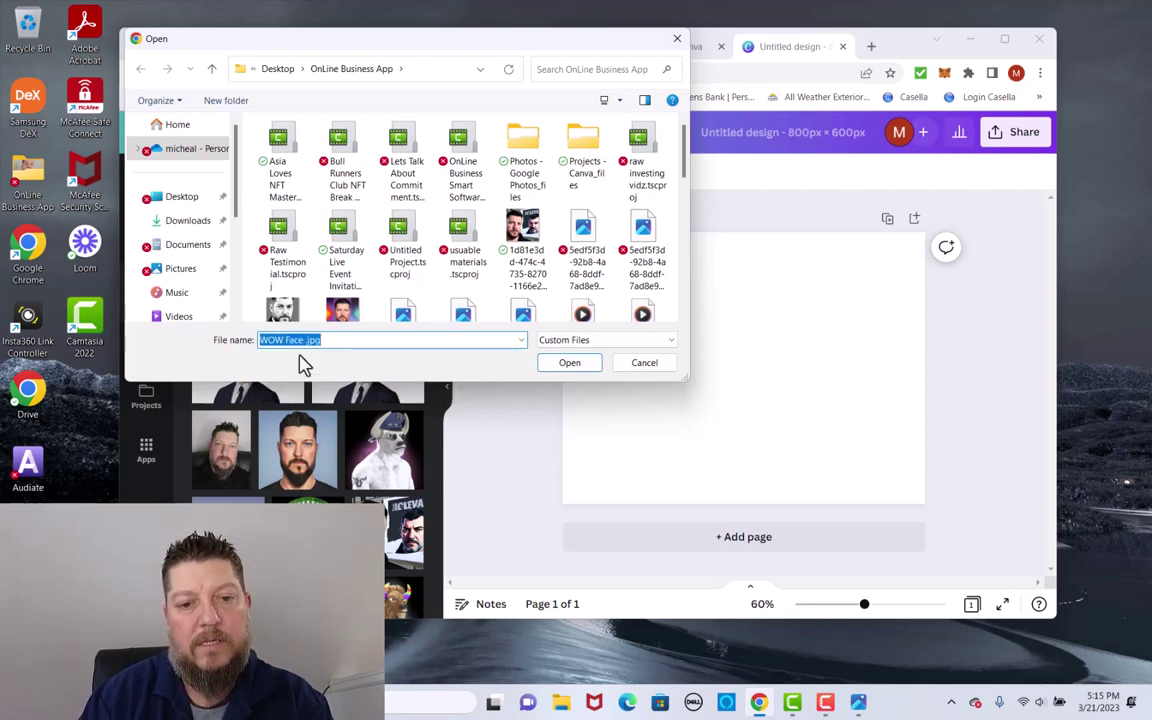
click(561, 365)
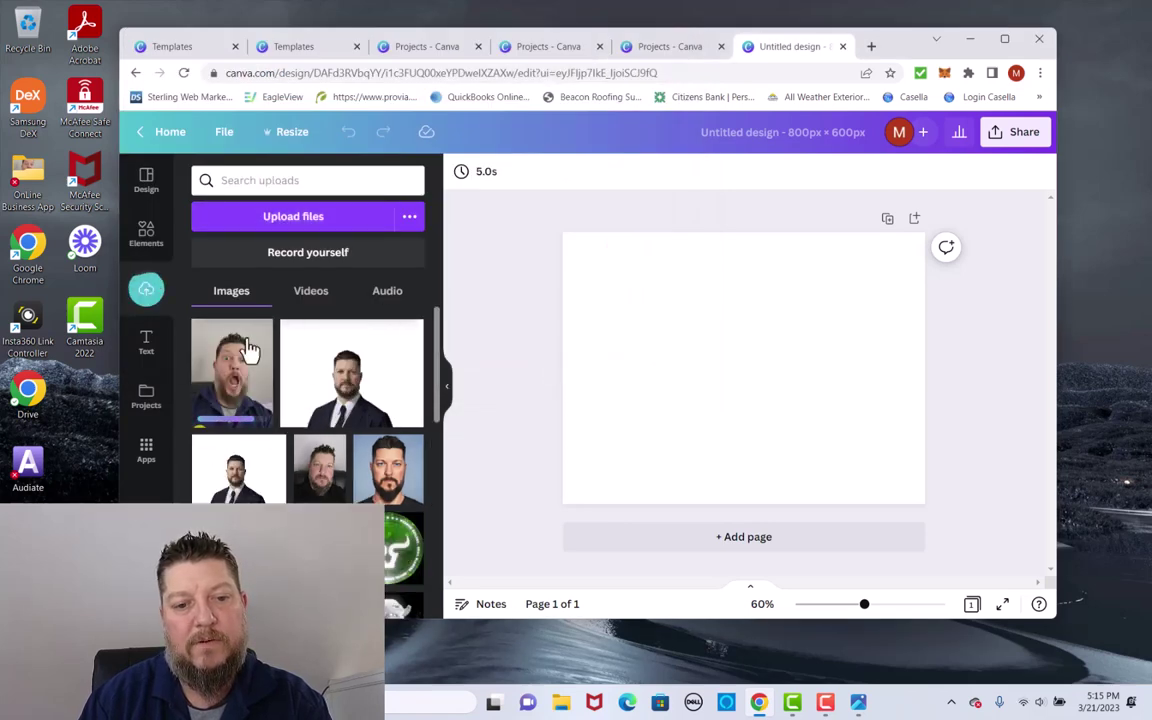
- Place the uploaded "WOW Face" photo on the blank page and enlarge it to the full page height
drag(240, 378, 672, 332)
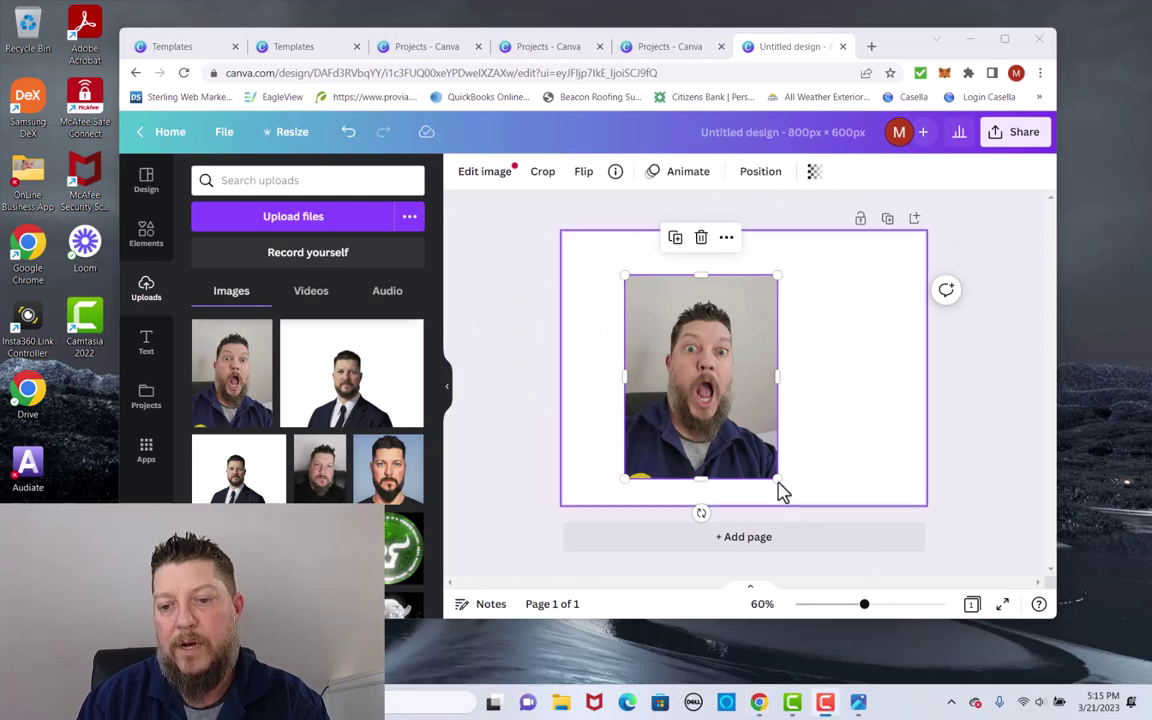
drag(778, 478, 800, 500)
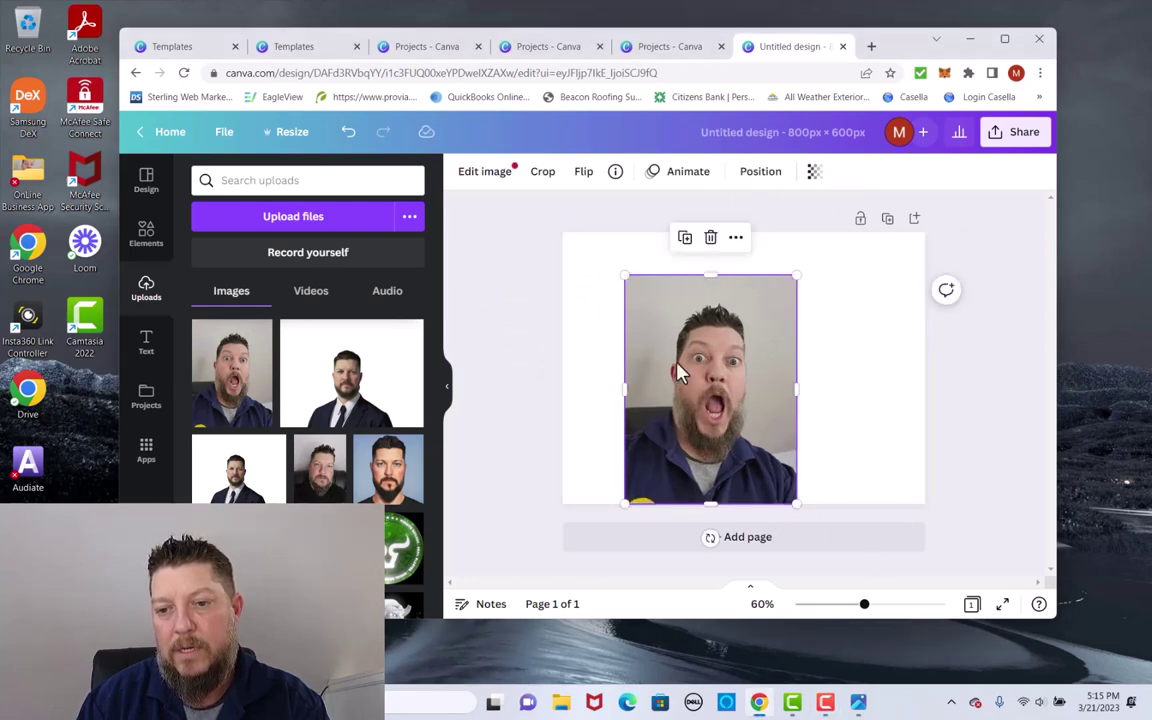
drag(616, 270, 592, 234)
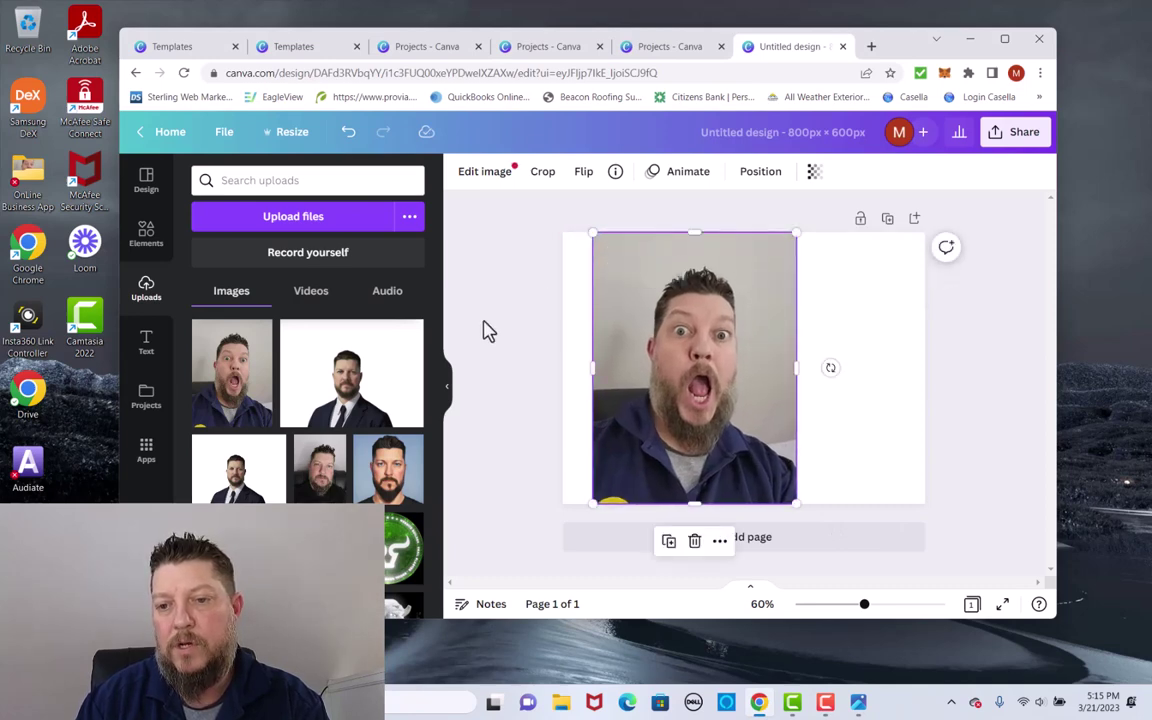
- Remove the background of the placed photo with the BG Remover effect
click(482, 193)
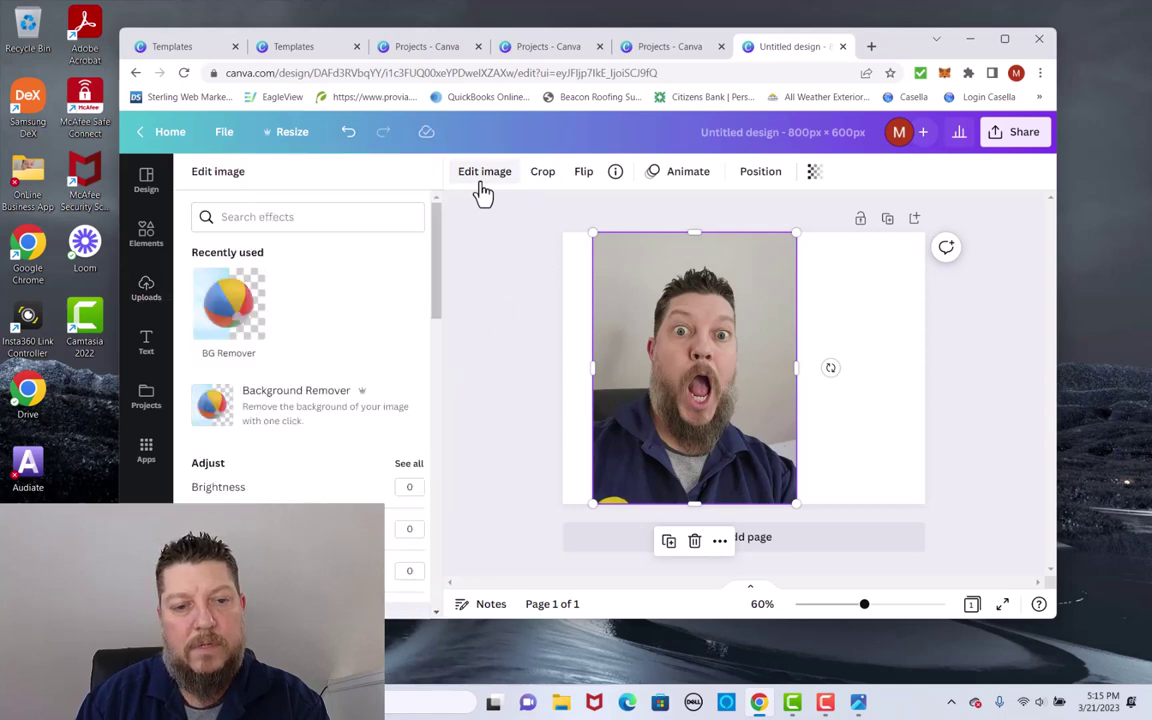
click(251, 333)
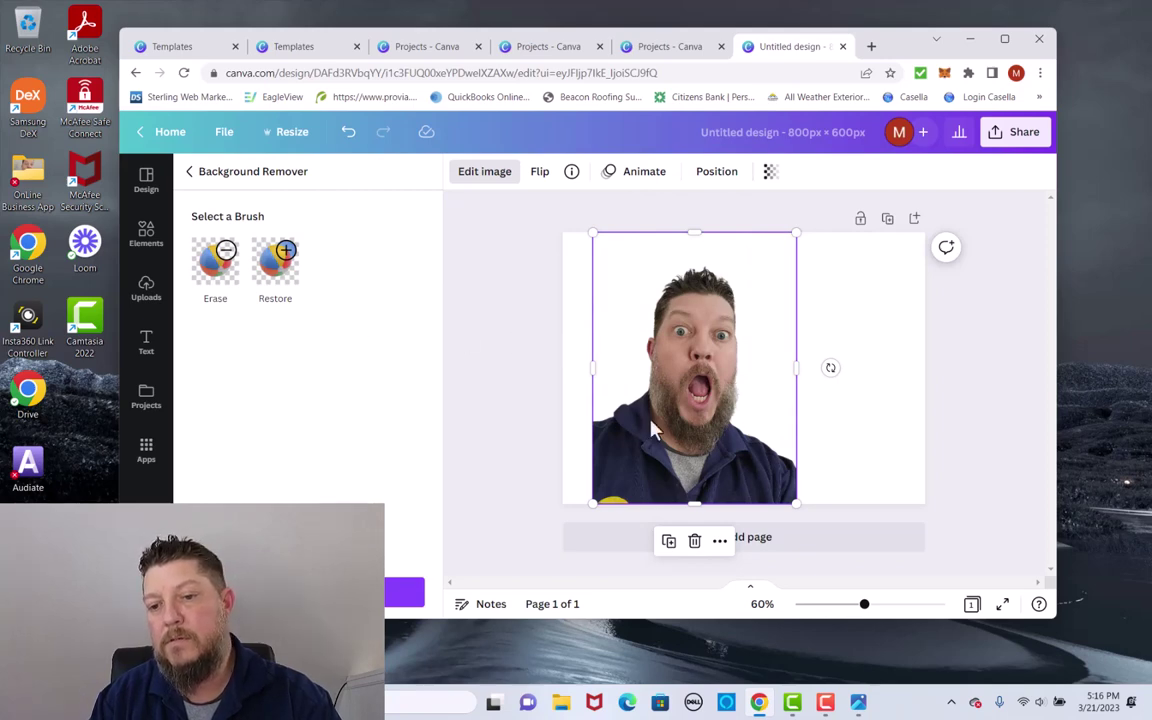
- Download the cut-out photo design as a PNG with a transparent background
click(1003, 150)
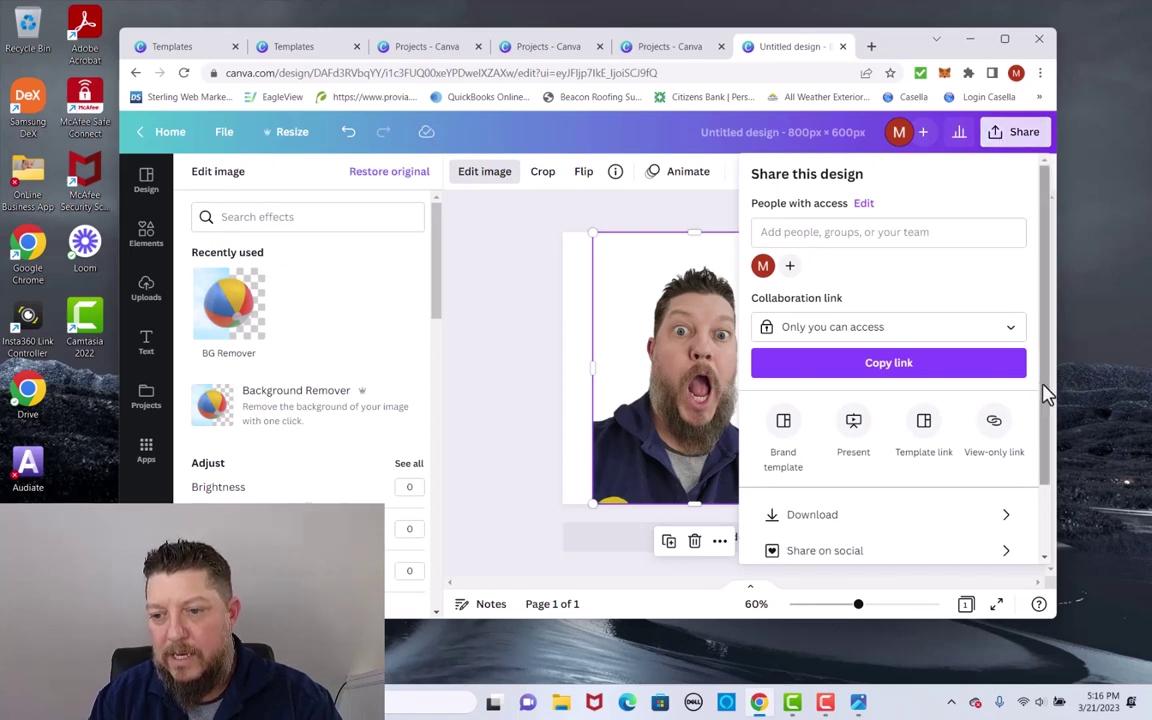
drag(1040, 400, 1044, 522)
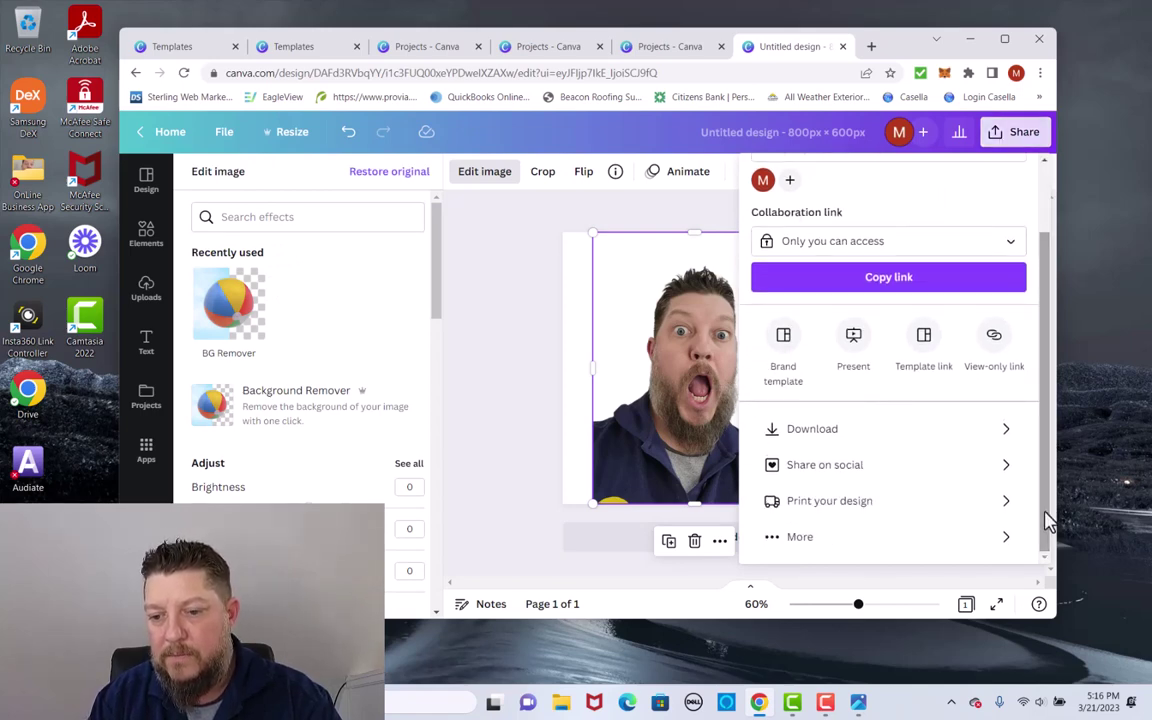
click(776, 450)
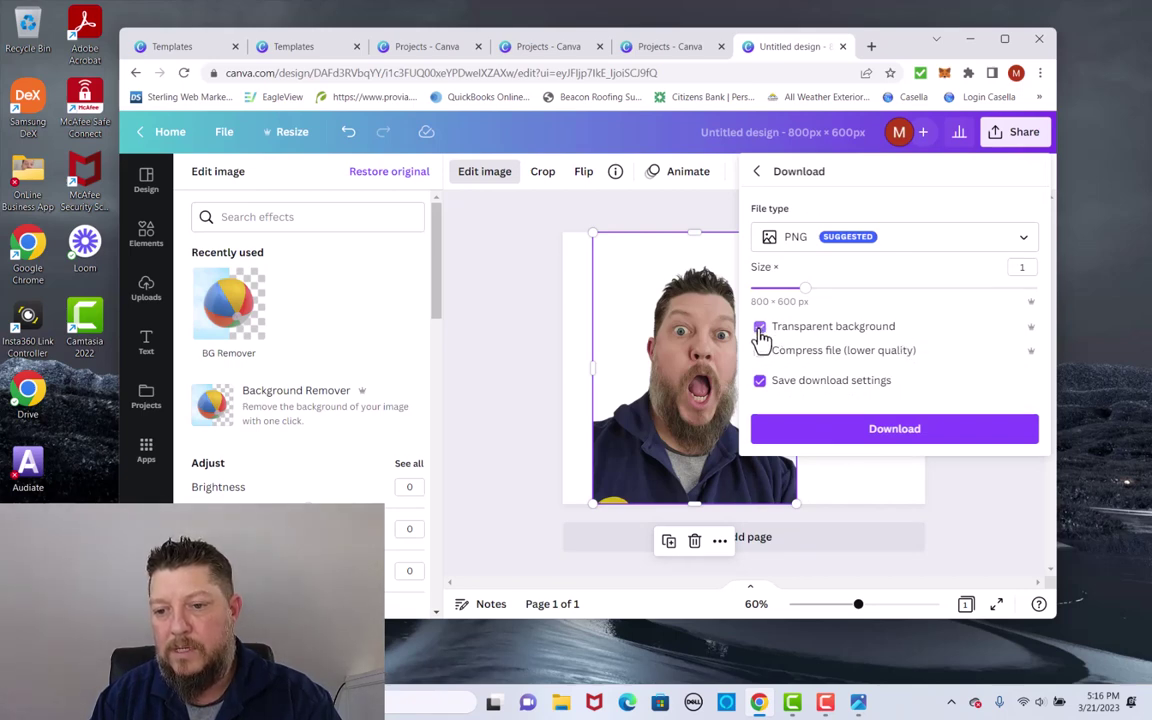
click(881, 432)
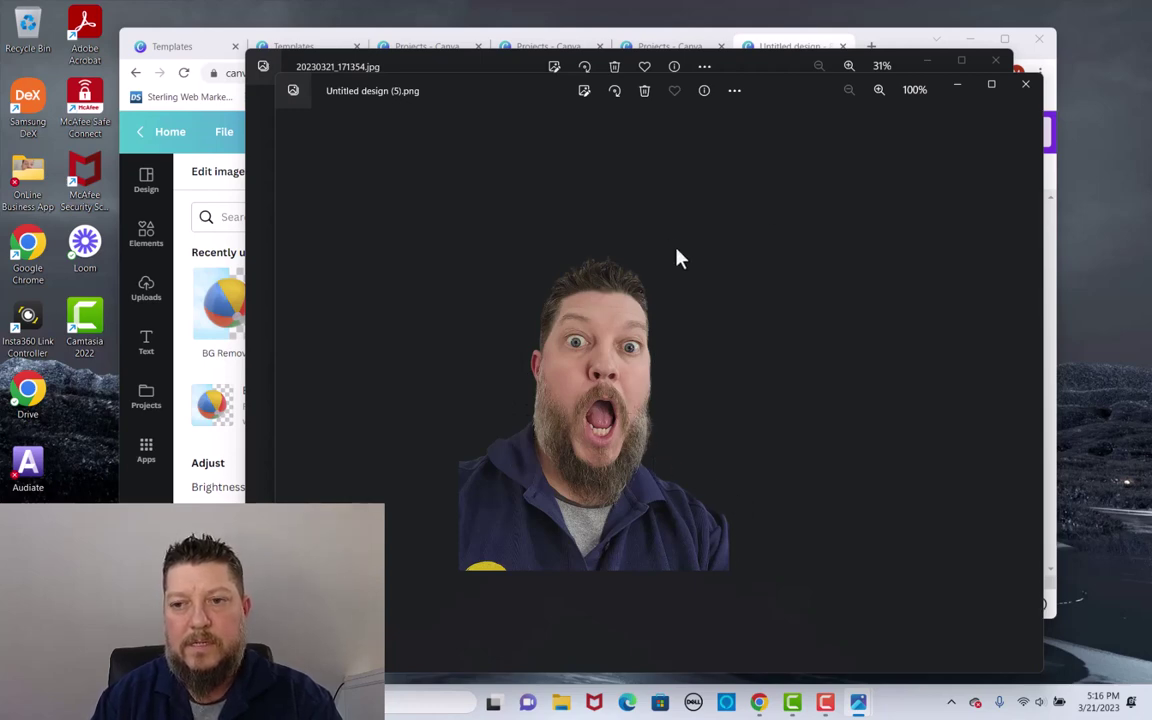
- Save the downloaded cut-out image as a PNG named "WOW" in the OnLine Business App folder and close both open image viewers
right_click(603, 218)
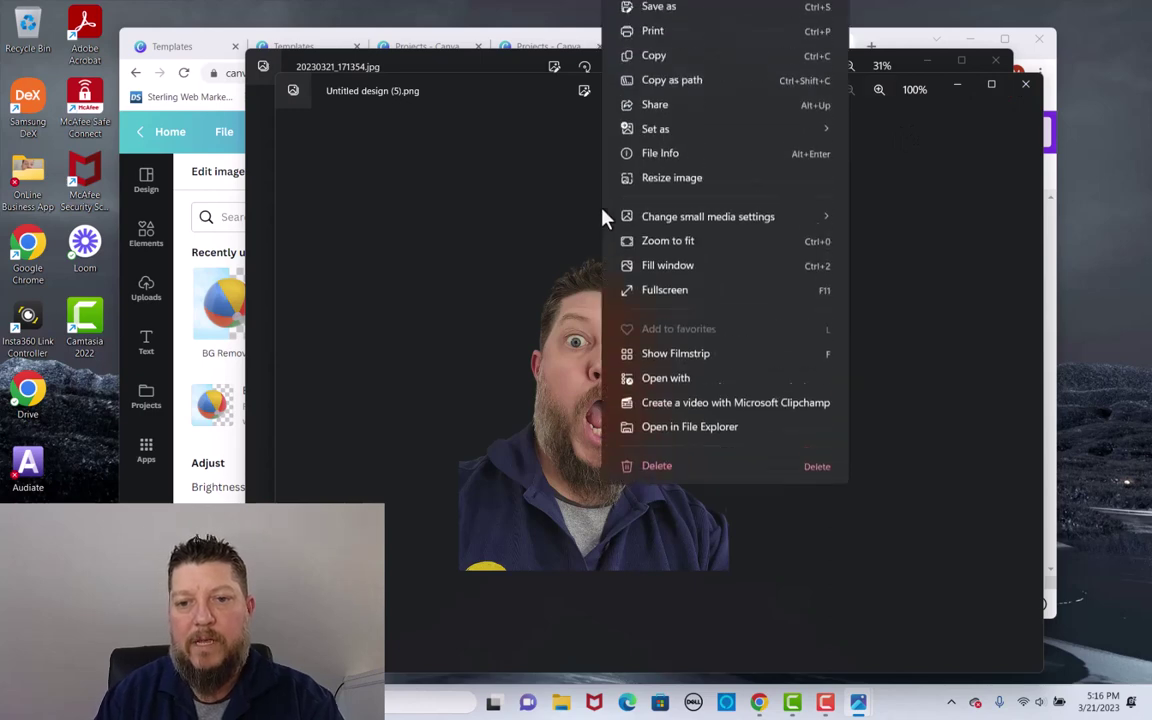
click(664, 28)
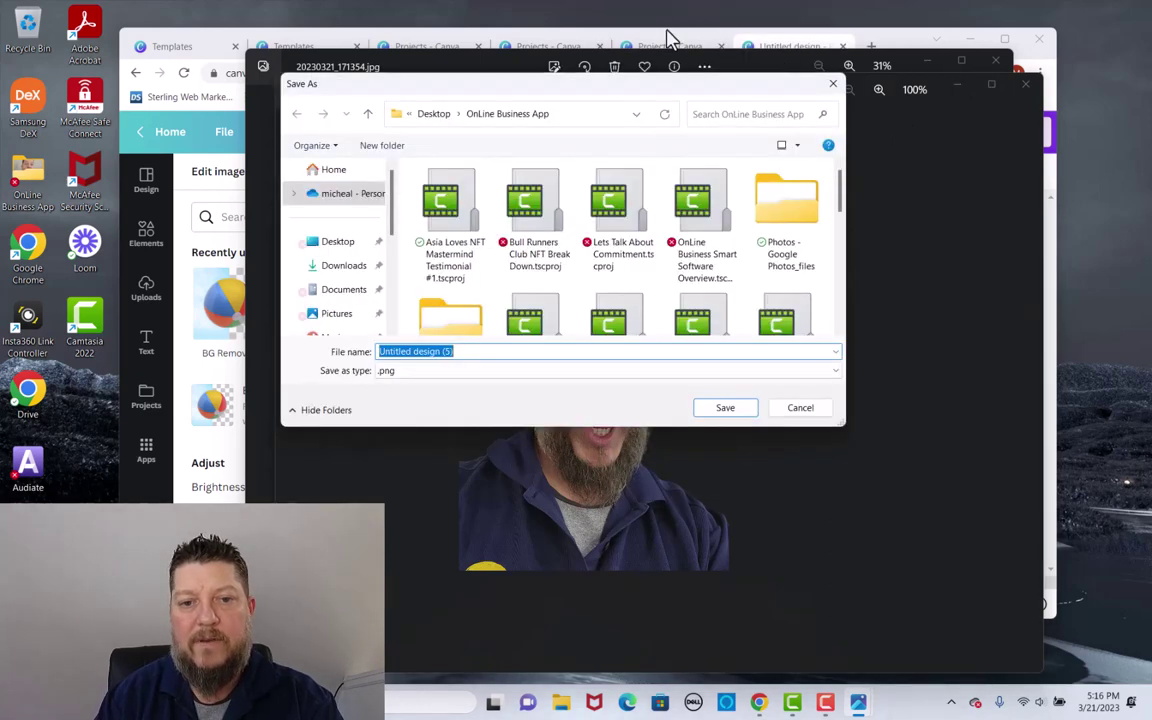
key(BackSpace)
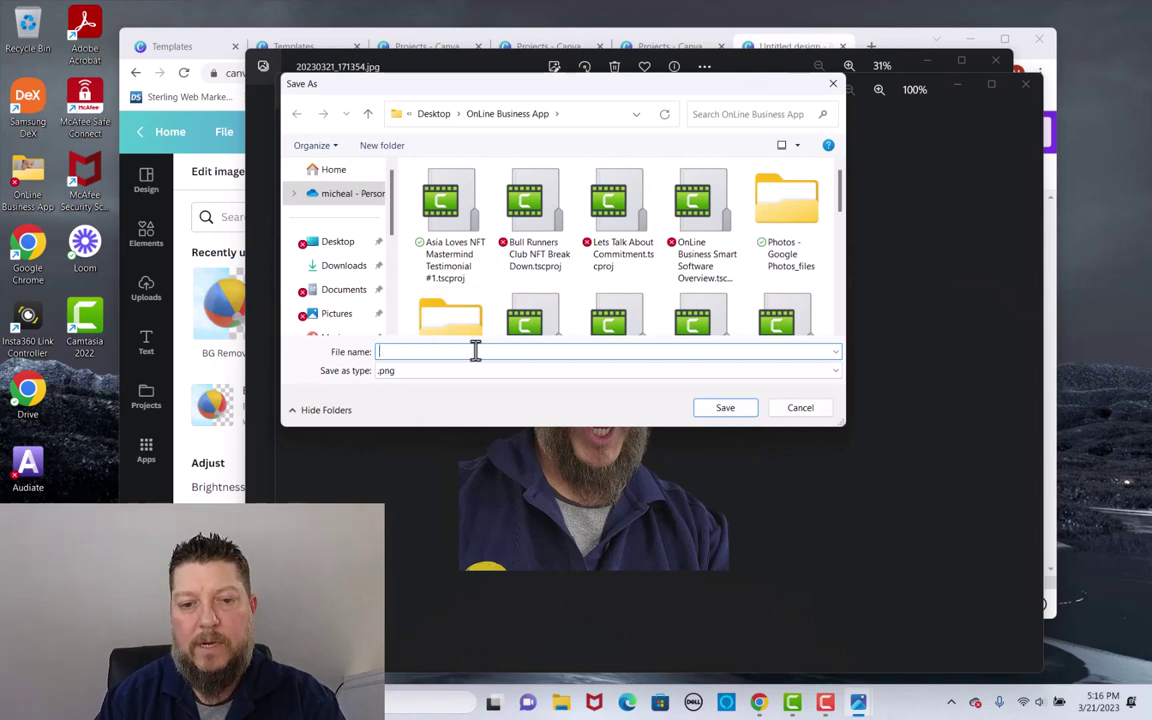
text(WOW)
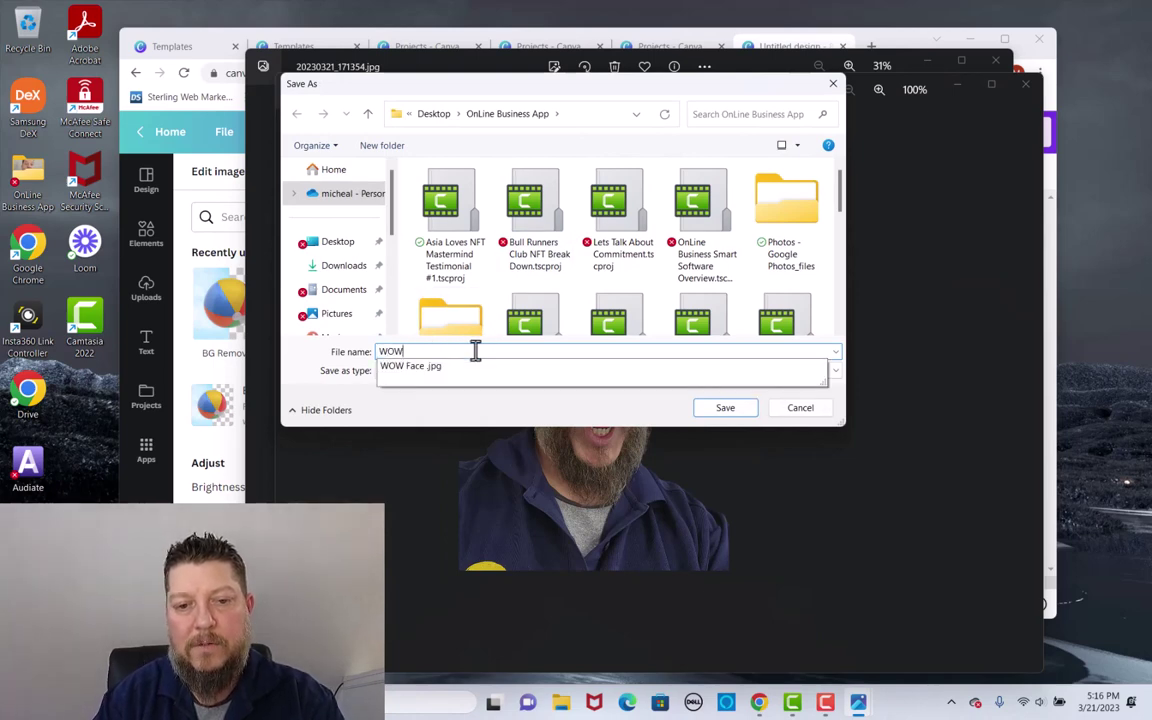
key(Escape)
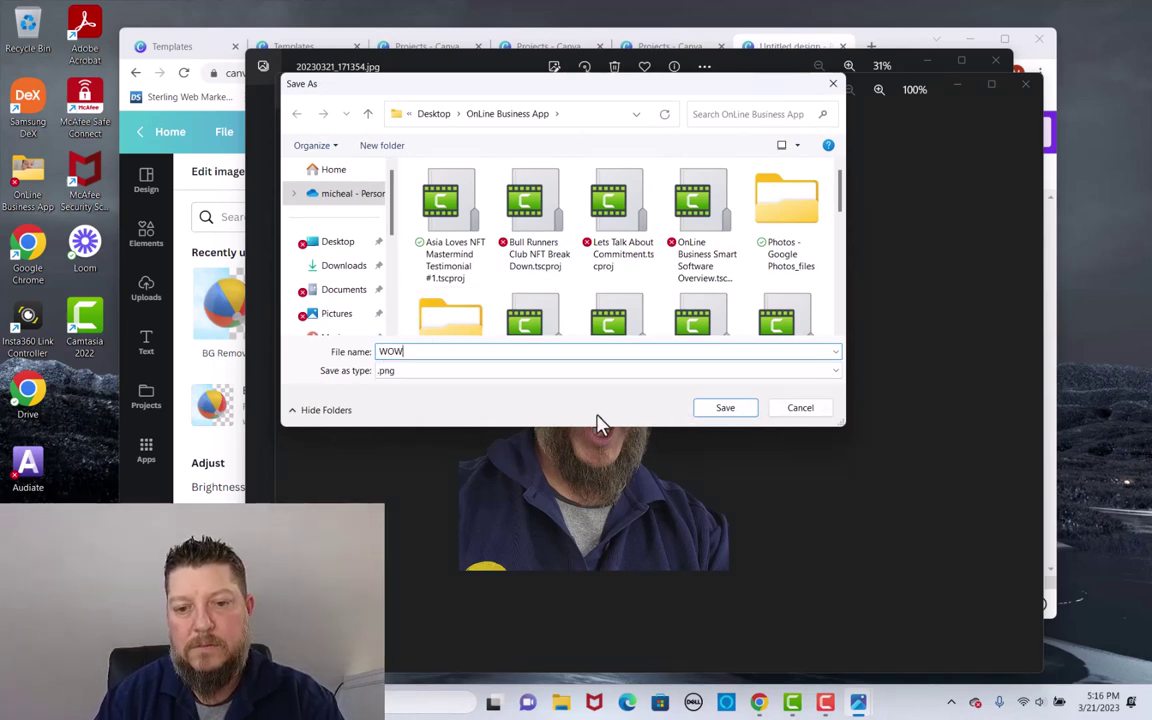
click(723, 409)
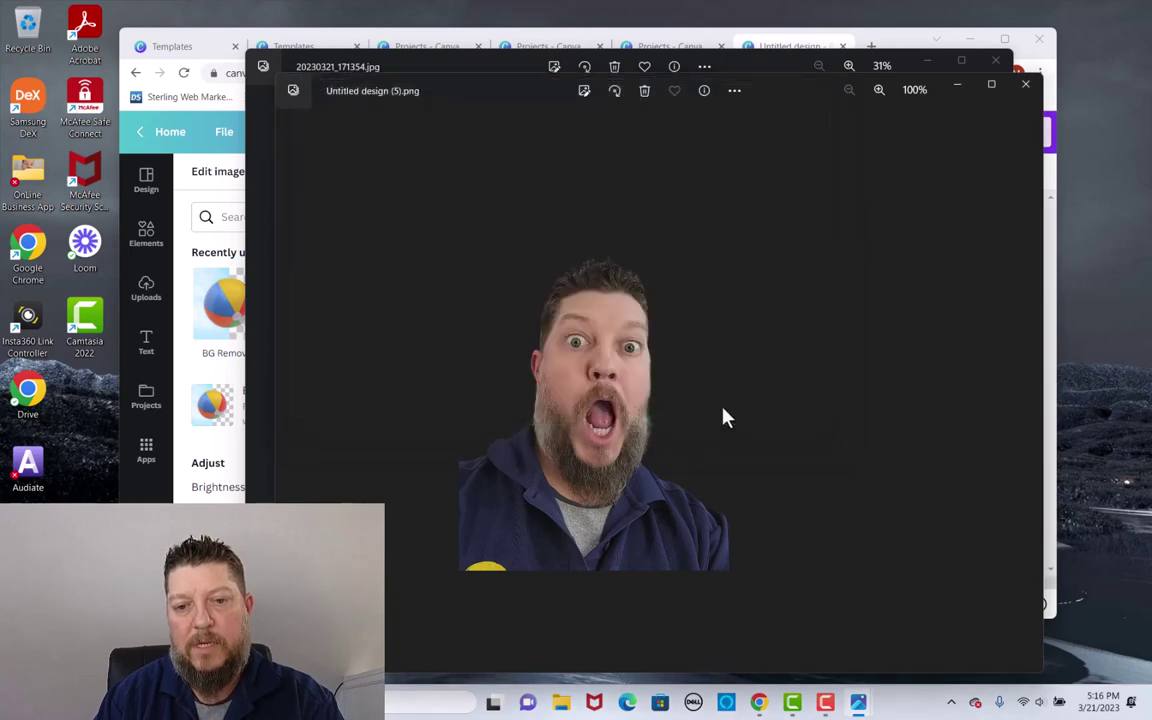
click(1025, 90)
click(996, 62)
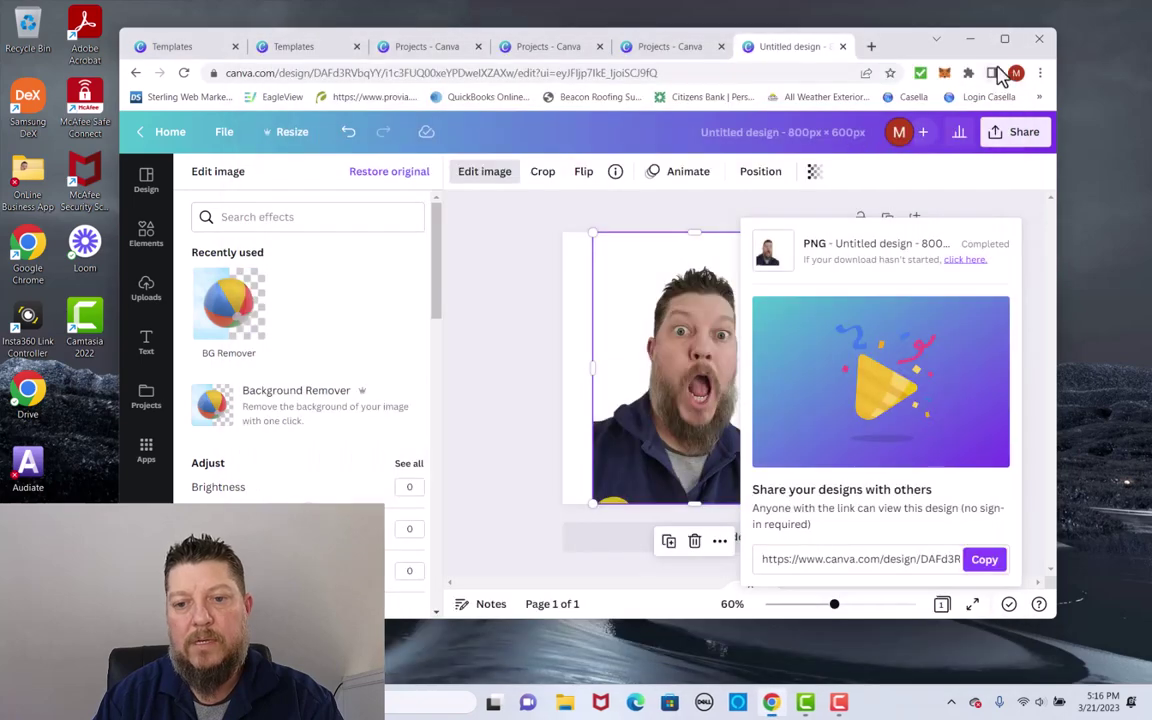
- Leave the photo design and open the "Effective Thumbnails" design from the recent projects
click(152, 131)
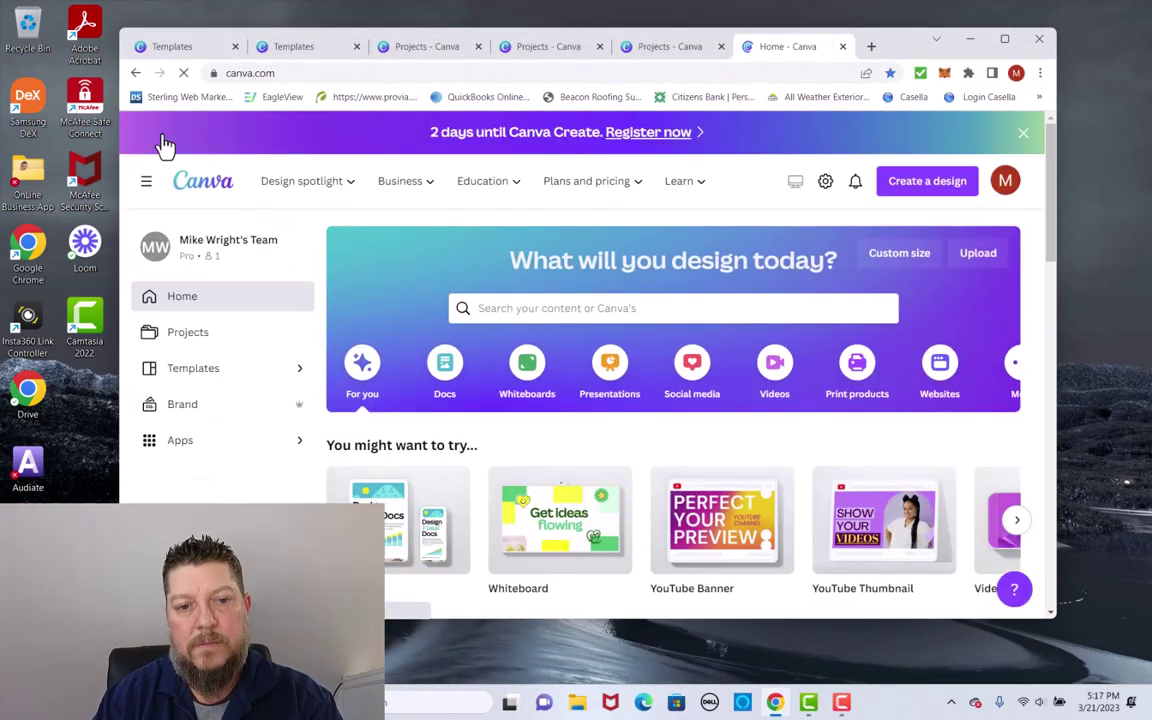
click(192, 338)
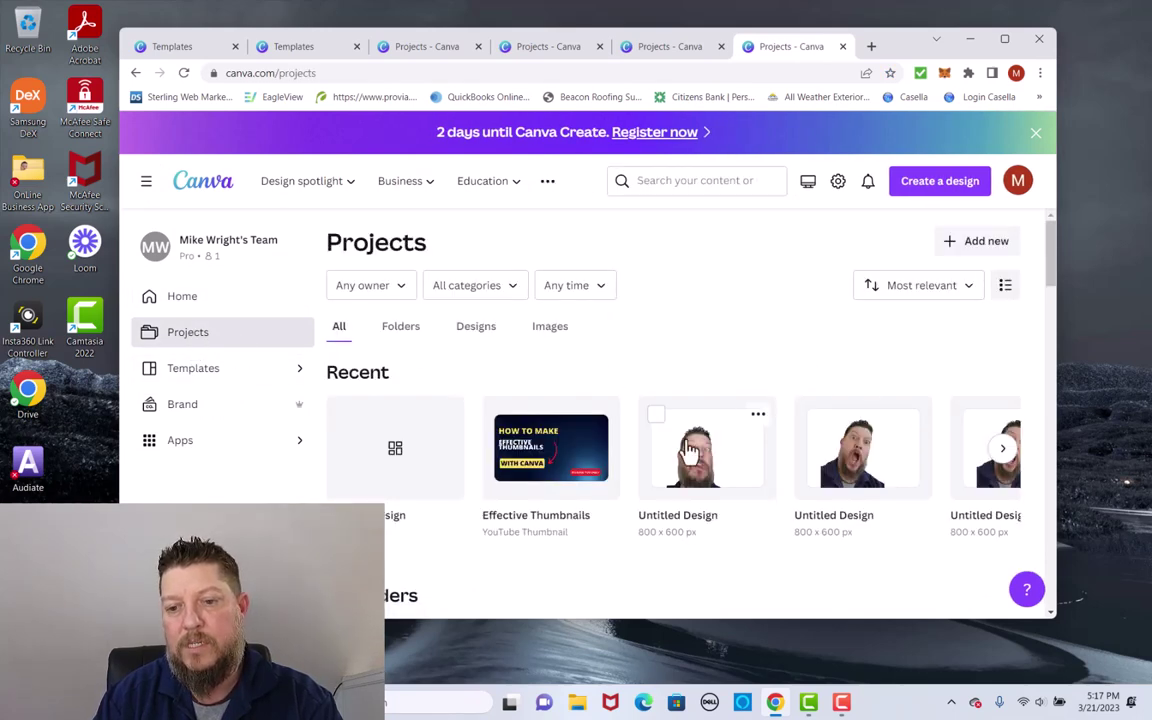
click(560, 462)
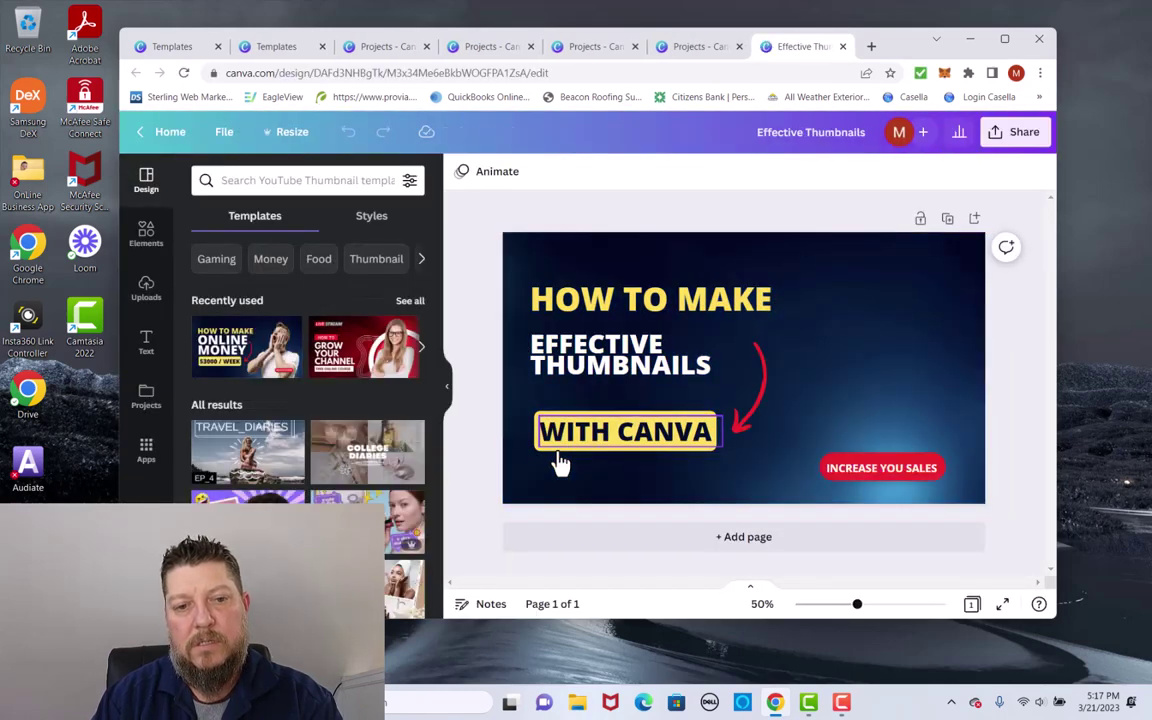
- Upload the "WOW.png" image file to the uploads library
click(147, 291)
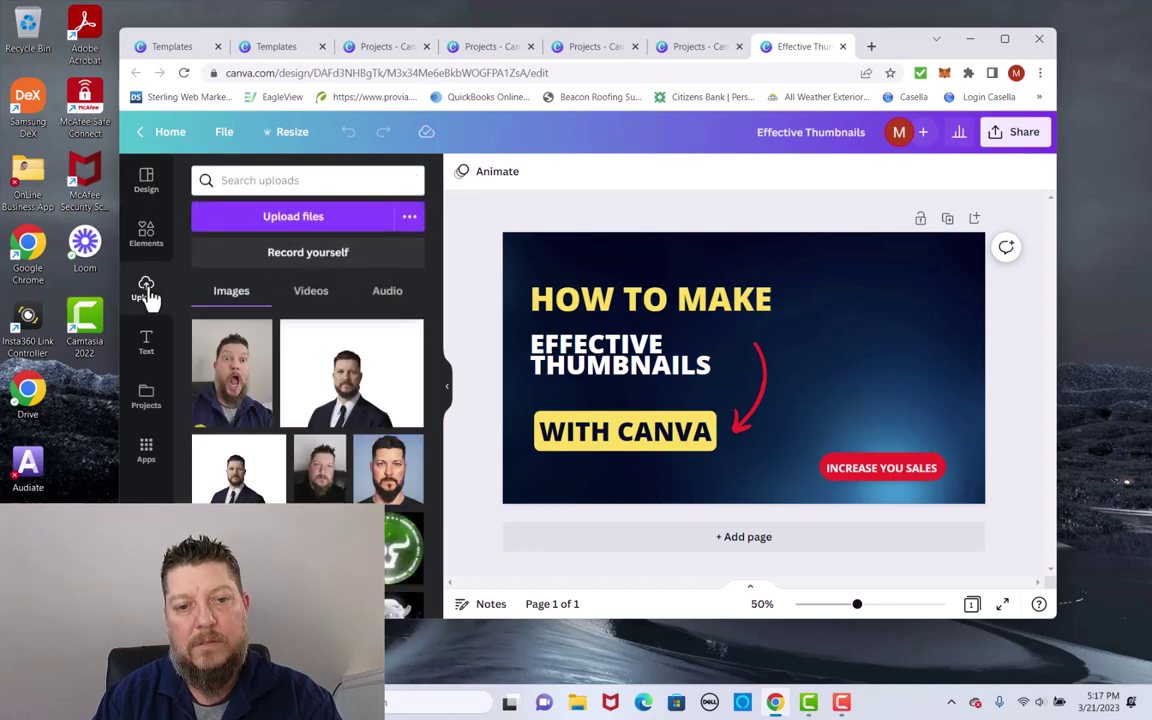
click(301, 220)
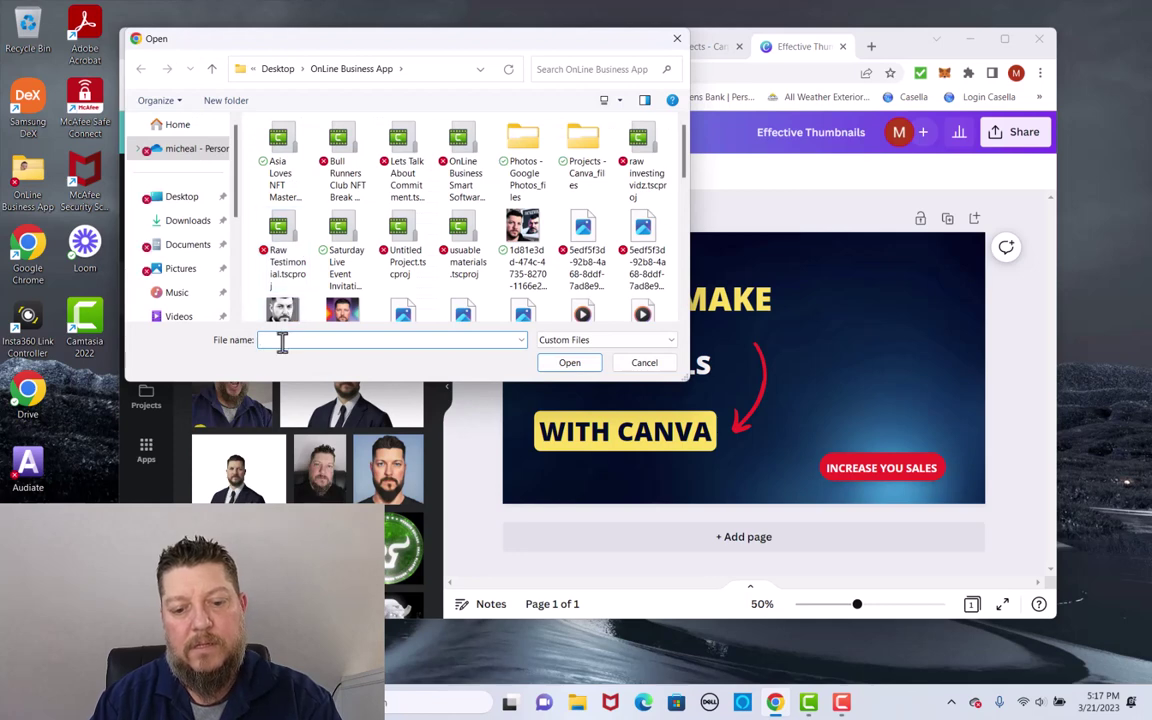
text(wow)
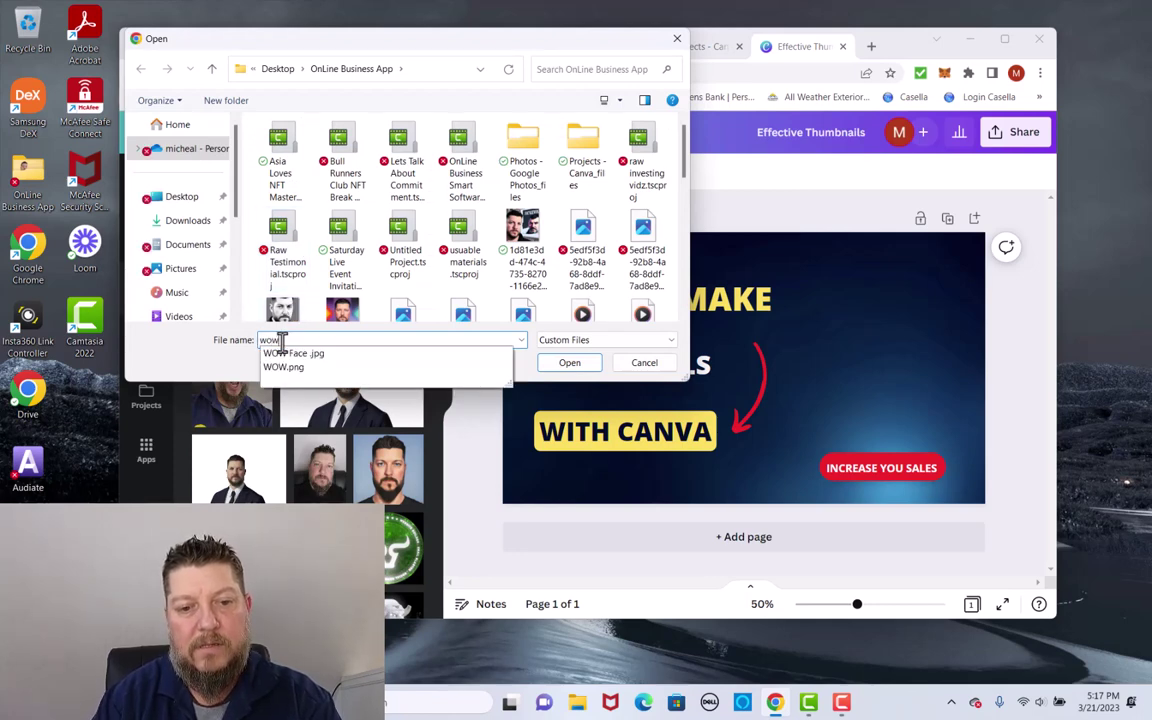
click(296, 368)
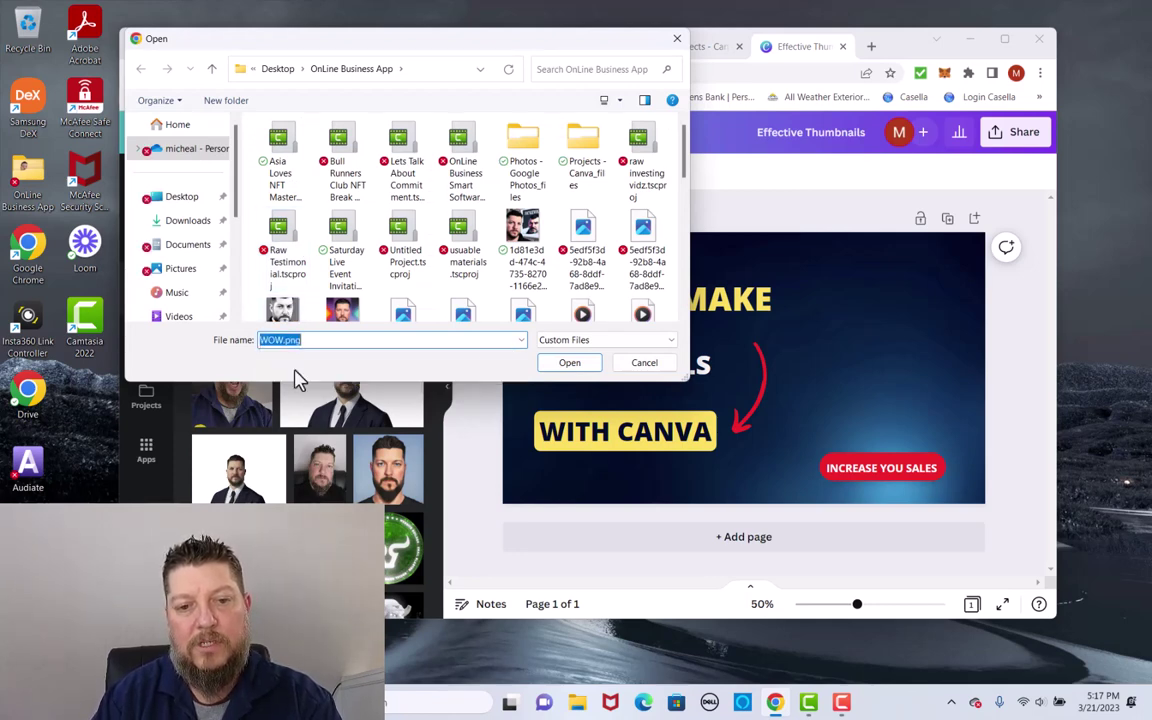
click(570, 364)
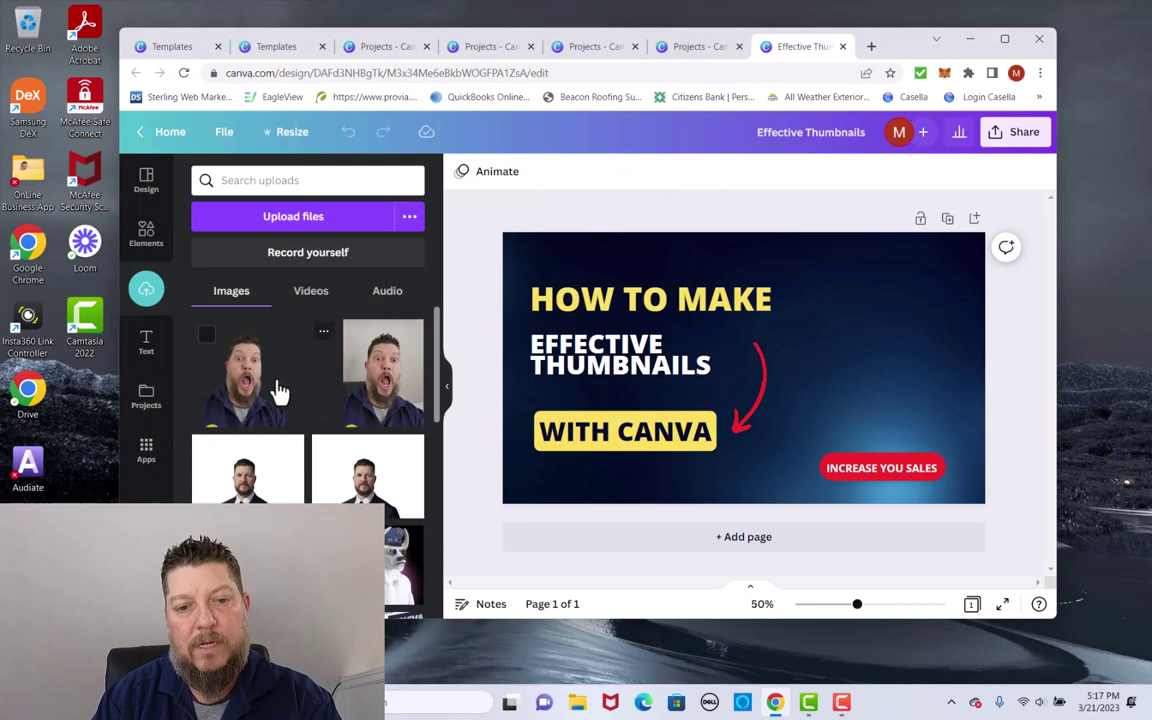
- Place the uploaded cut-out photo on the right side of the thumbnail and enlarge it to the full page height
drag(250, 393, 849, 347)
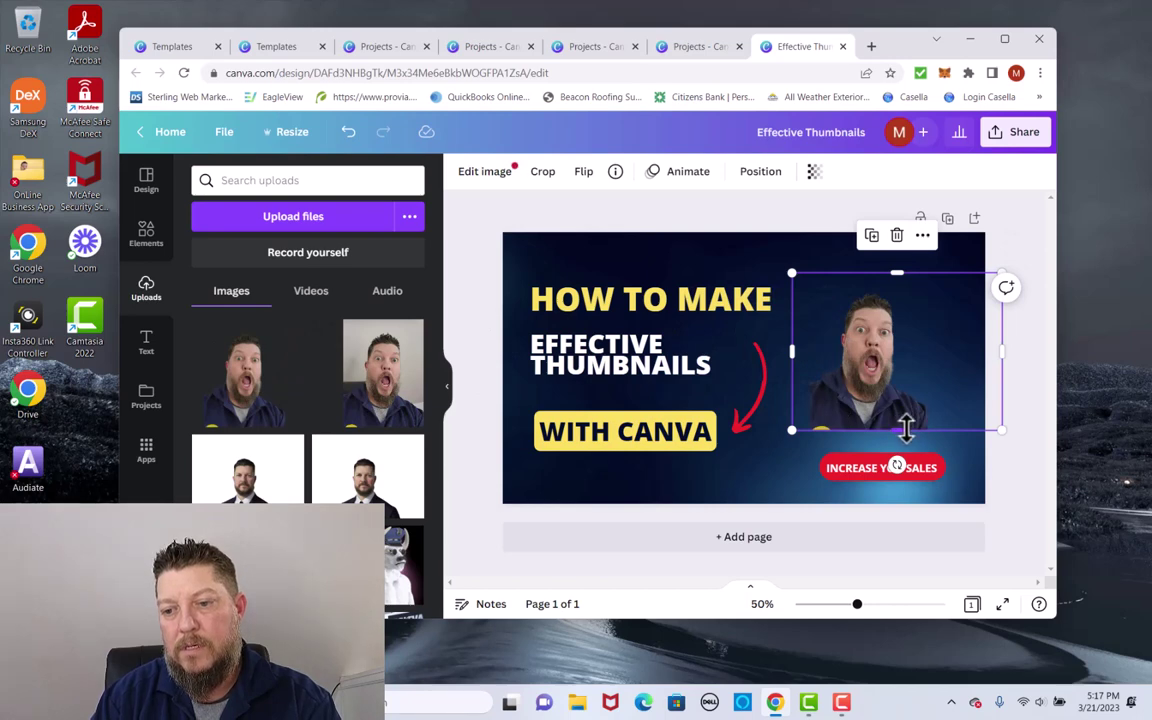
drag(897, 430, 914, 502)
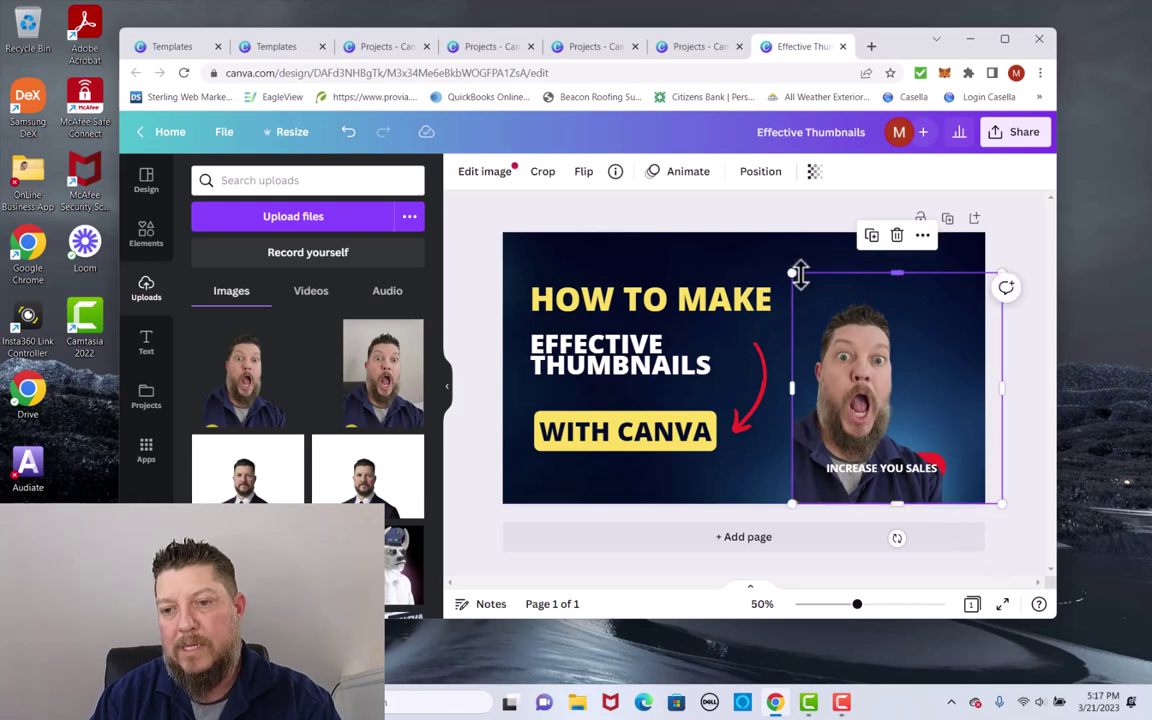
drag(789, 270, 751, 234)
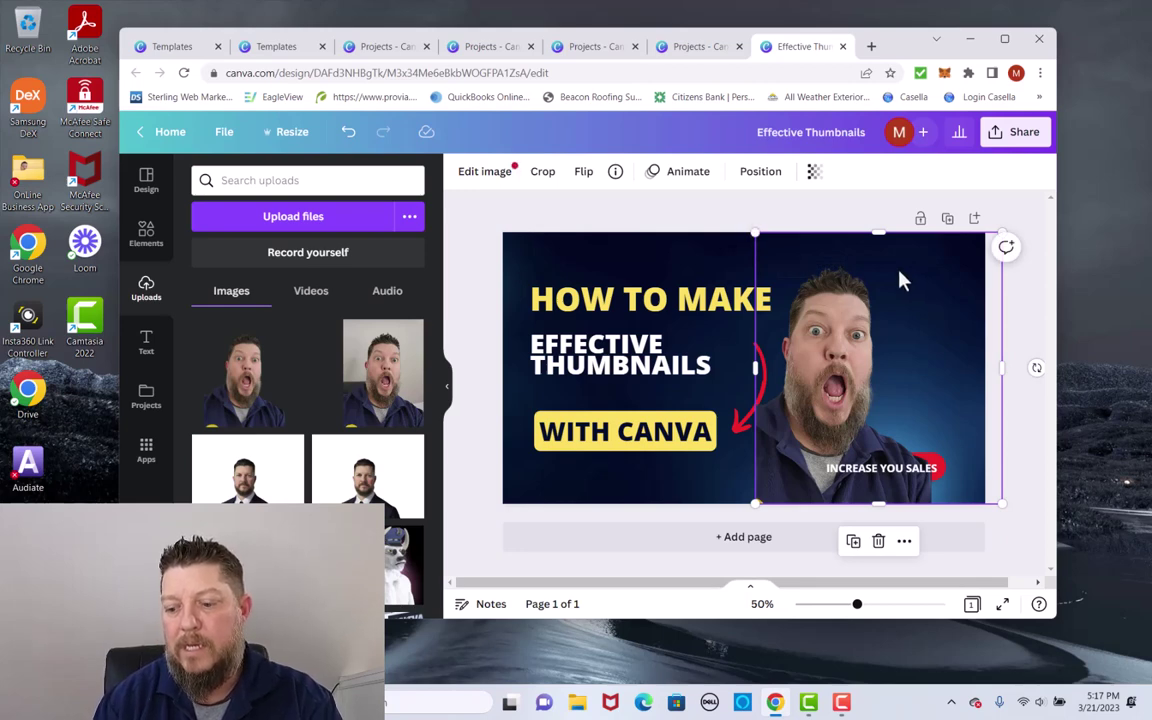
key(Escape)
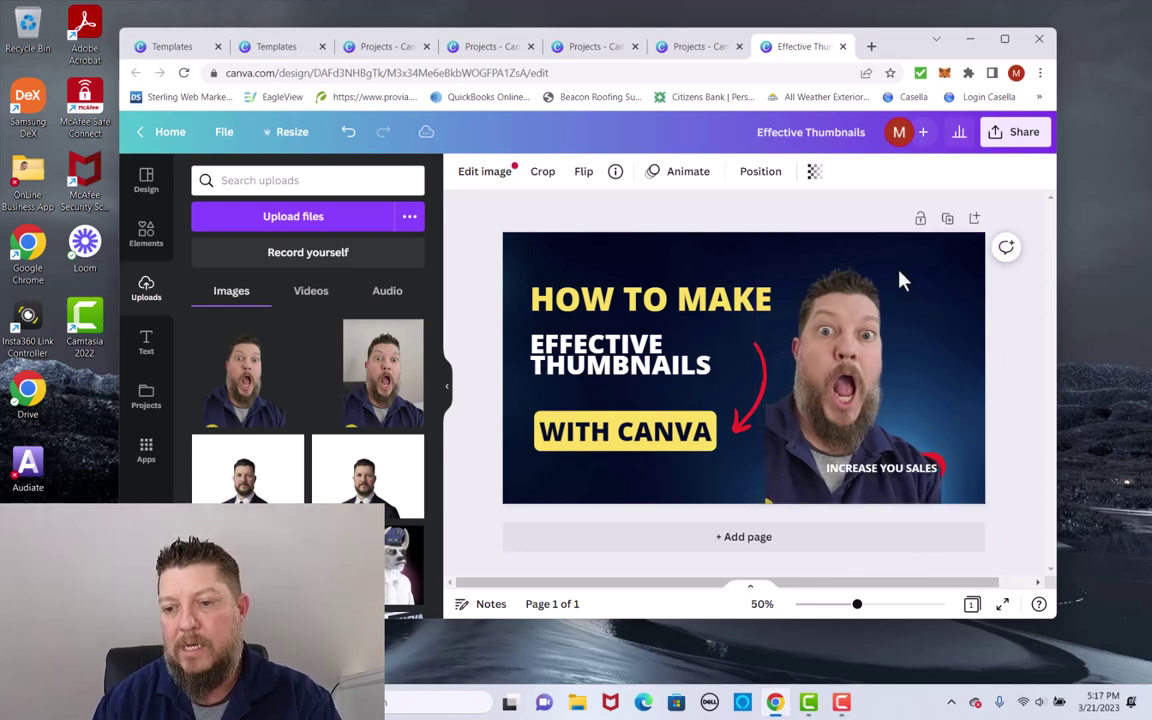